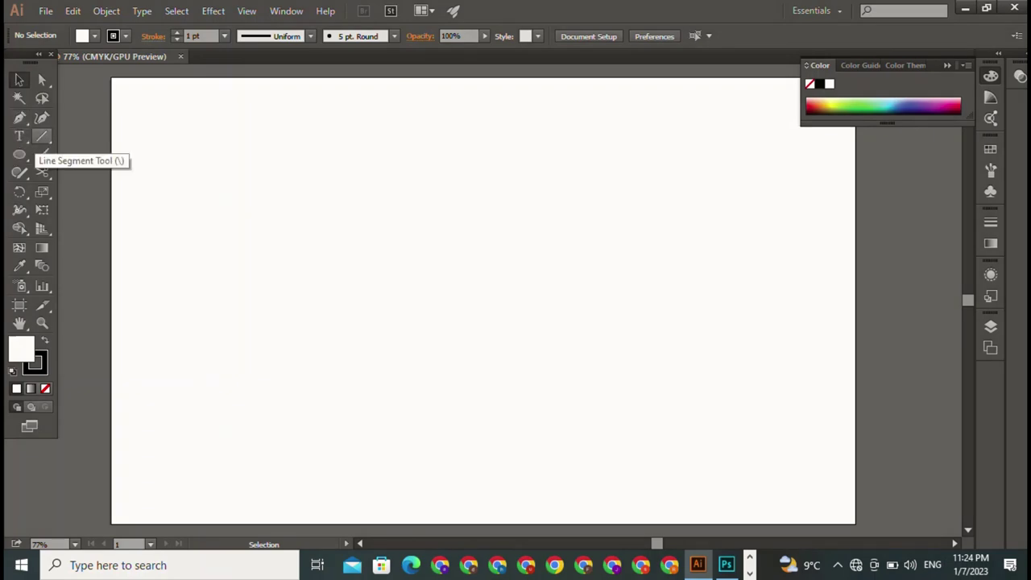
Draw trial straight lines with the Line tool, then undo them.
click(42, 137)
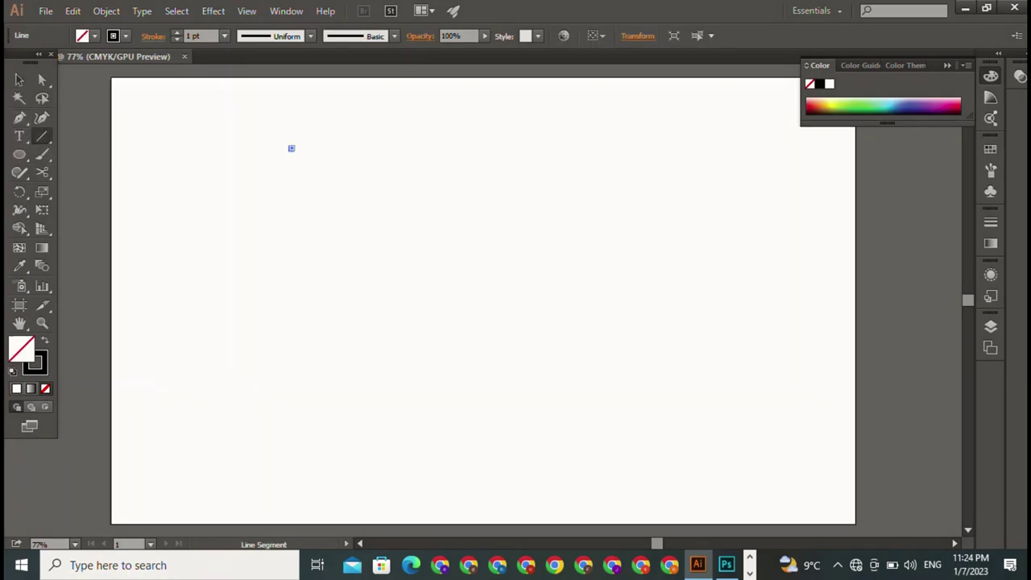
key(ctrl+z)
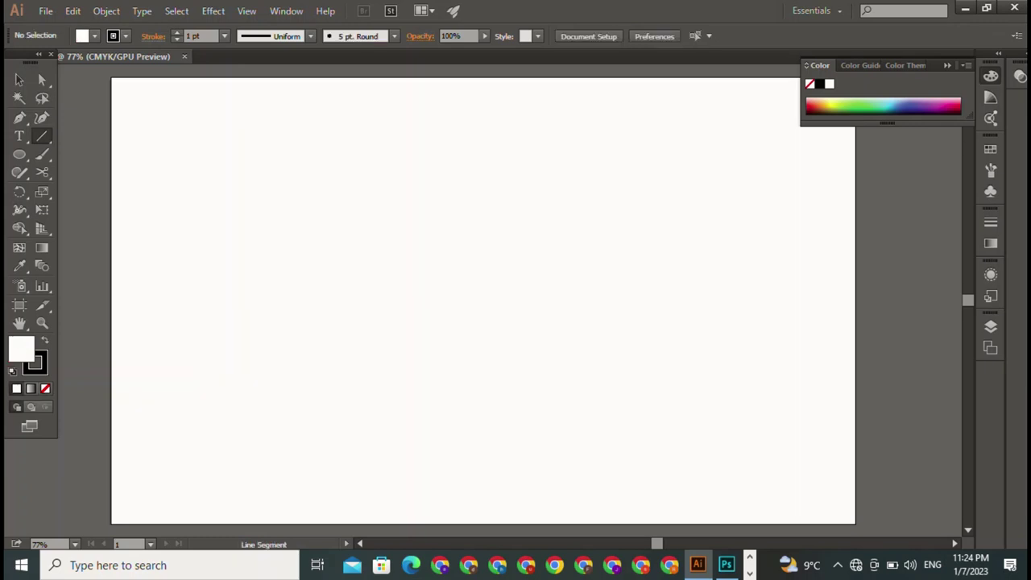
drag(290, 164, 285, 285)
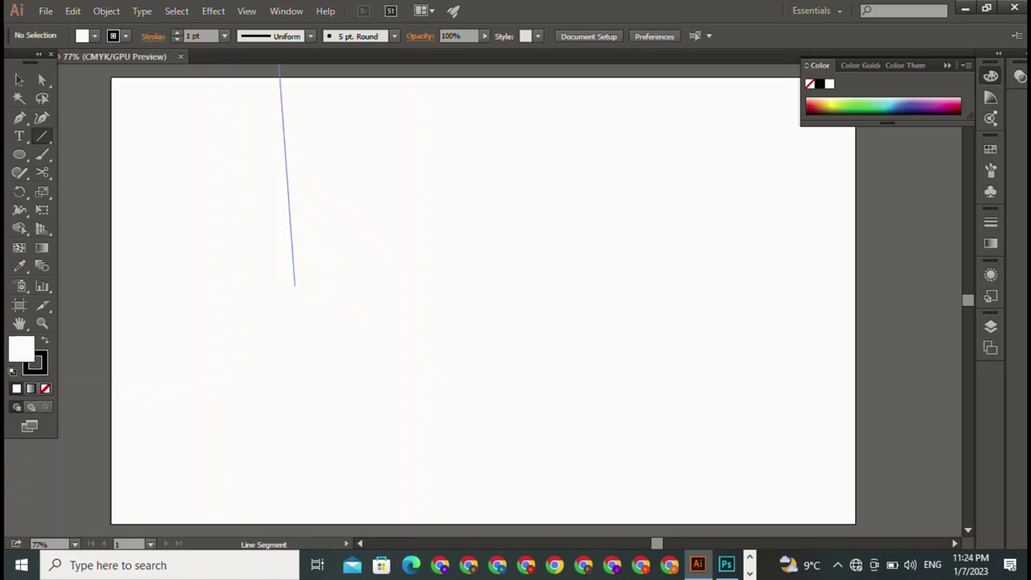
drag(285, 284, 342, 288)
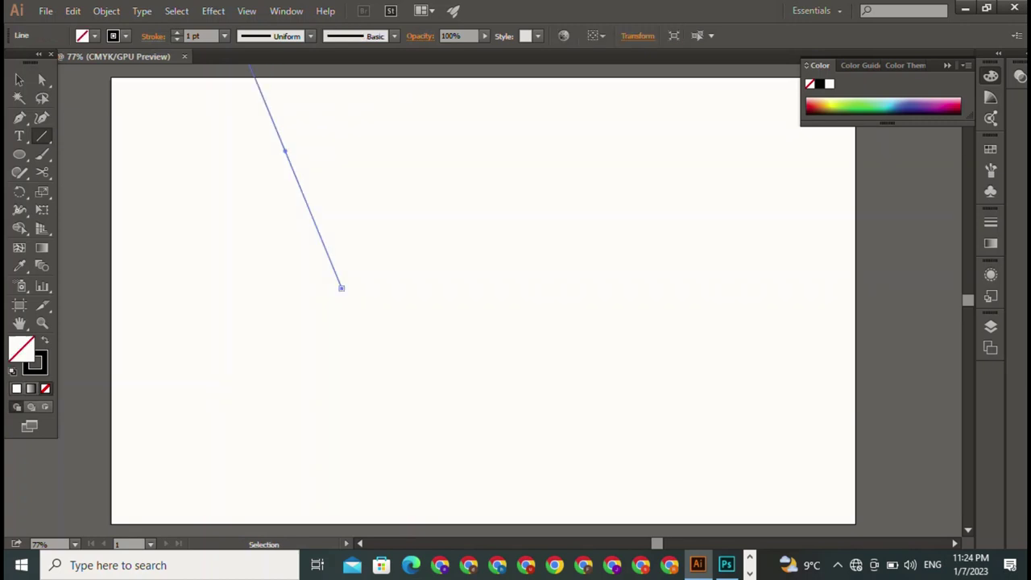
key(ctrl+z)
Sketch trial straight and curved Pen paths, then undo them.
click(19, 118)
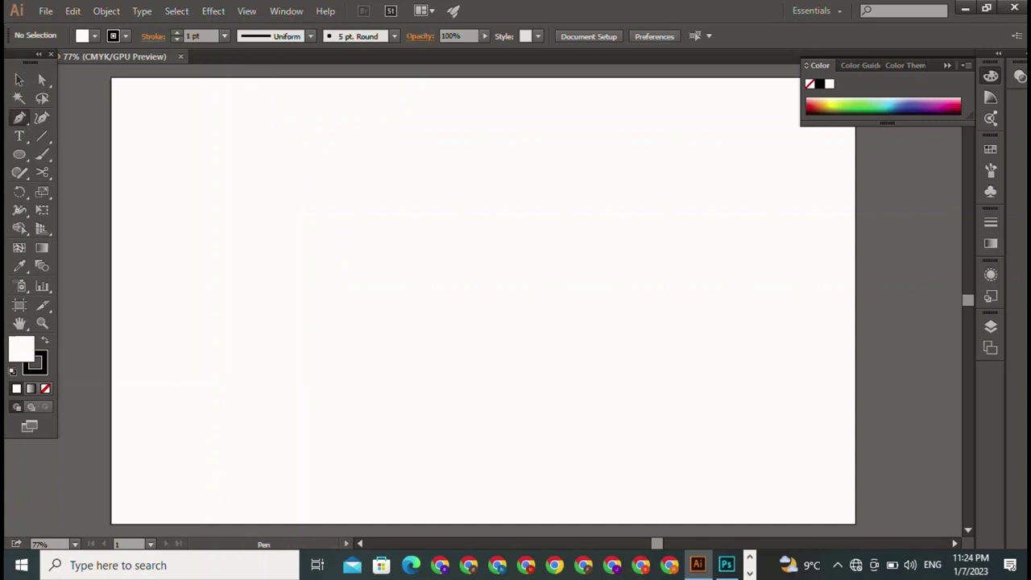
click(265, 76)
click(288, 253)
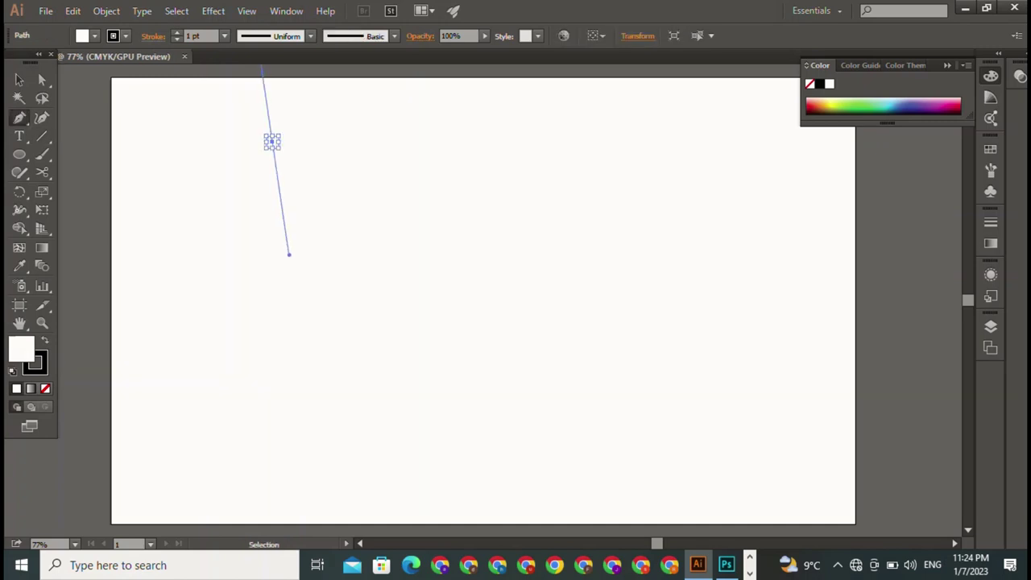
key(ctrl+z)
click(264, 170)
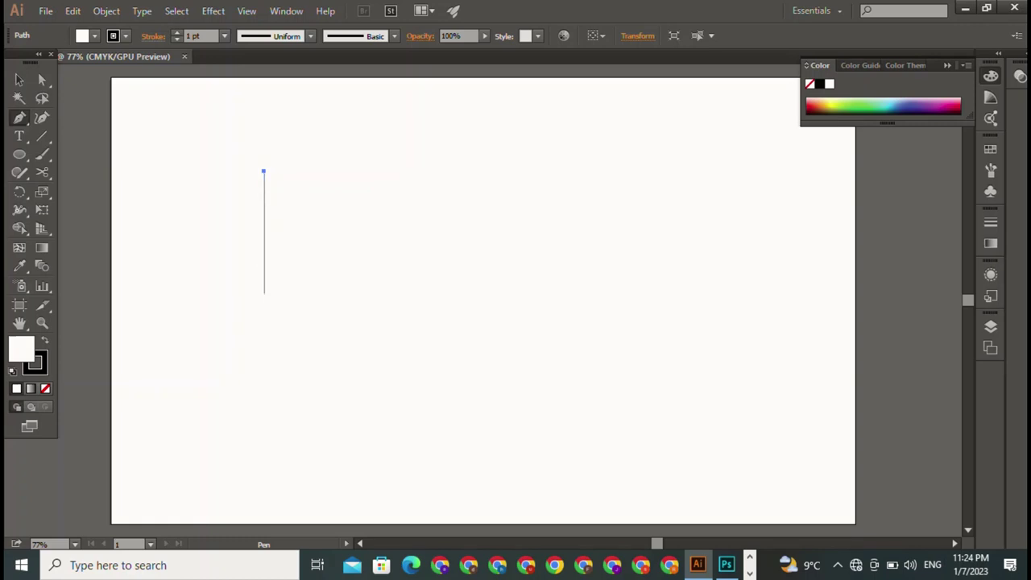
drag(264, 293, 348, 376)
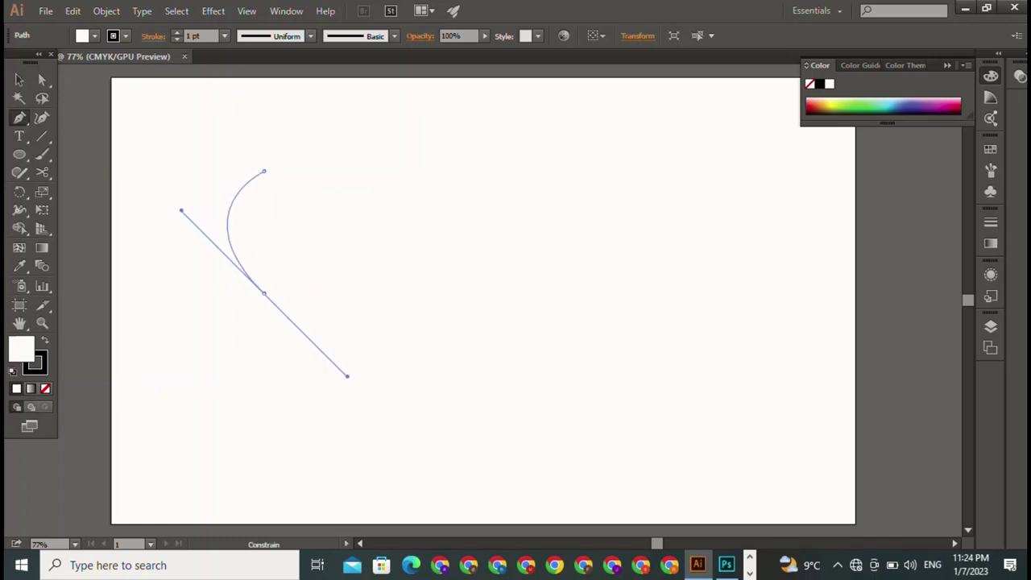
mouse_move(348, 376)
mouse_down()
mouse_move(421, 377)
mouse_move(373, 360)
mouse_move(366, 368)
mouse_up()
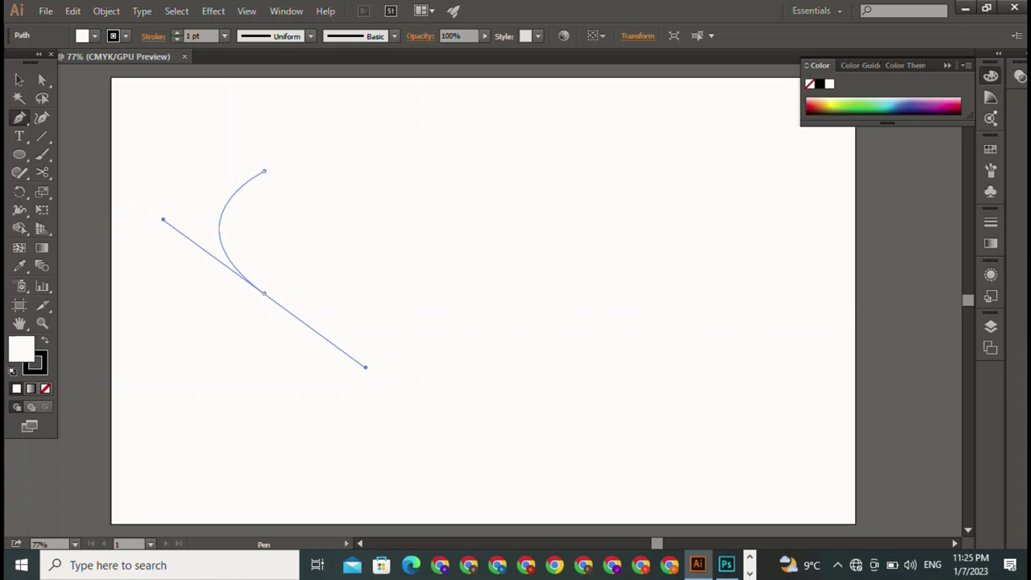
key(ctrl+z)
key(ctrl+z)
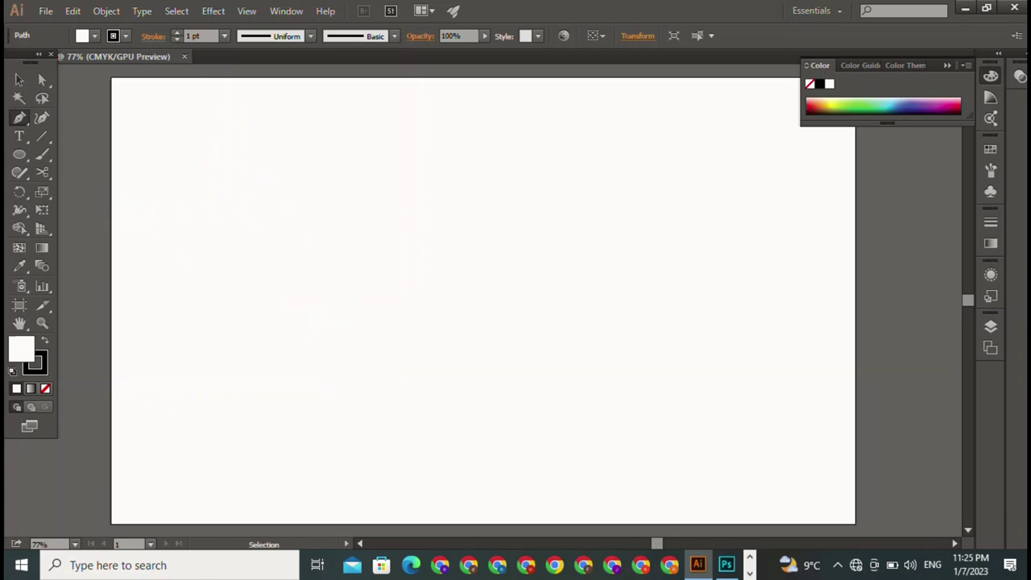
Draw a circle with no fill and a 3 pt stroke, and move it toward the artboard centre.
click(20, 154)
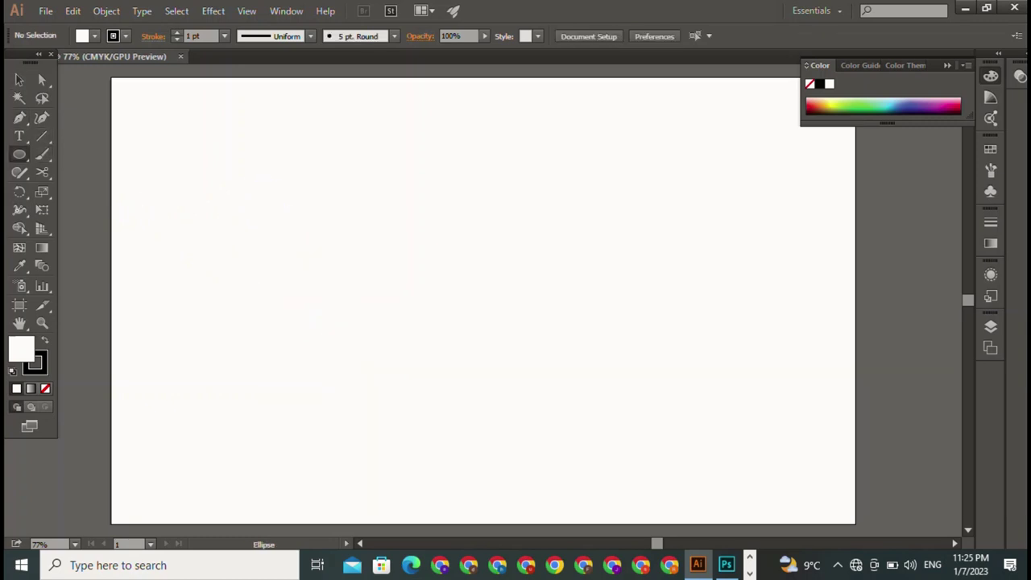
drag(176, 126, 332, 282)
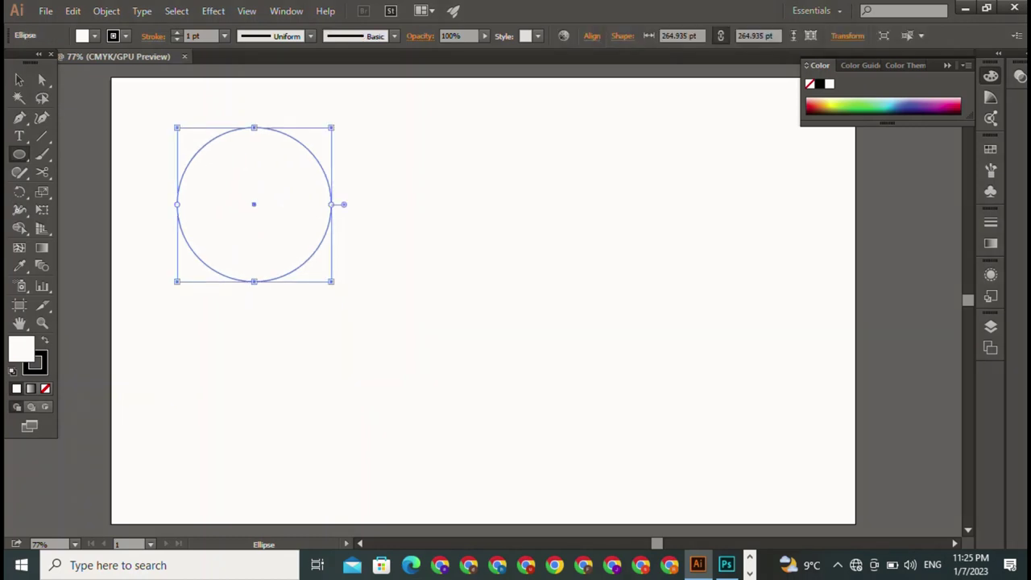
click(94, 36)
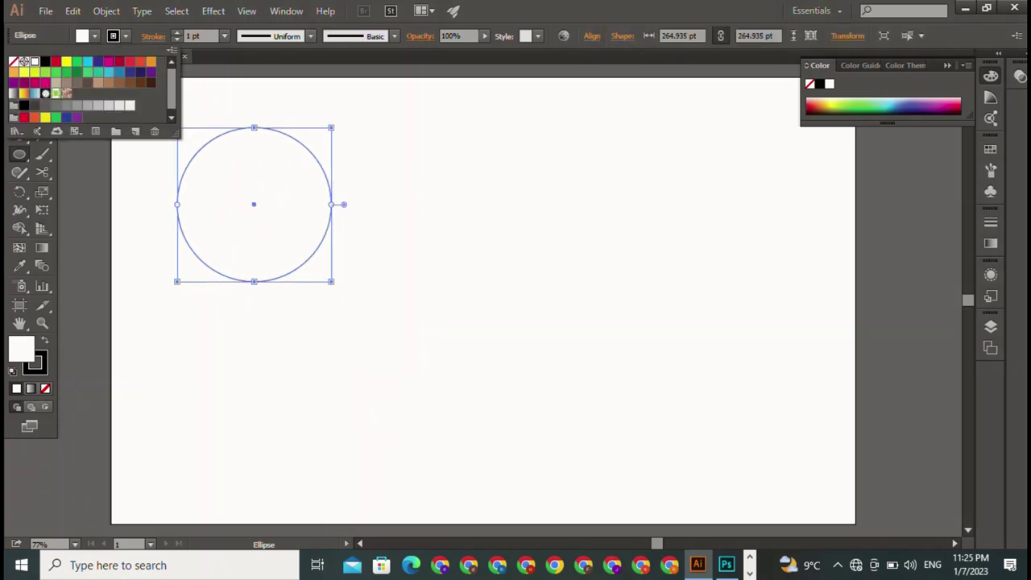
click(14, 62)
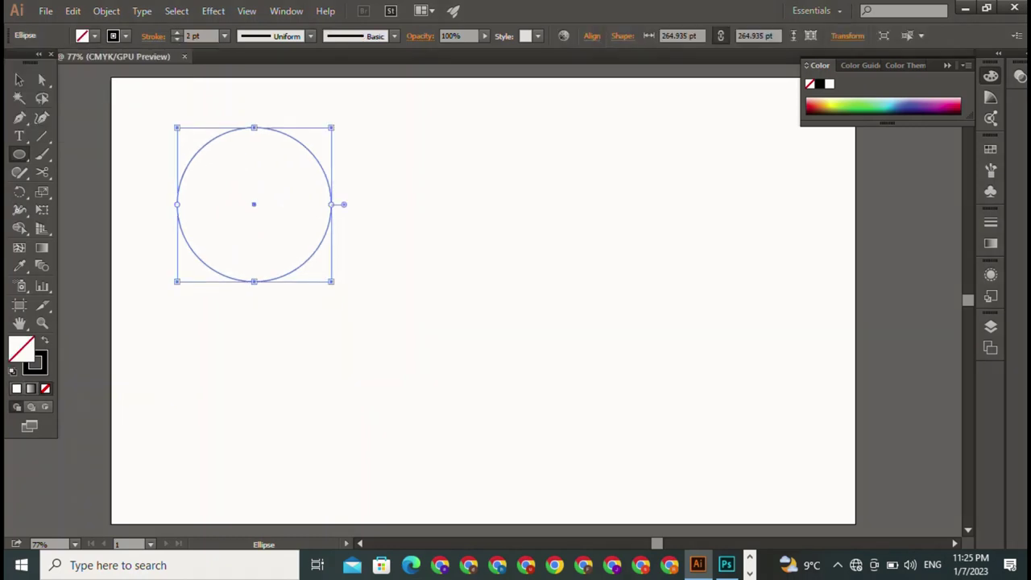
click(176, 32)
click(19, 80)
key(ctrl+shift+a)
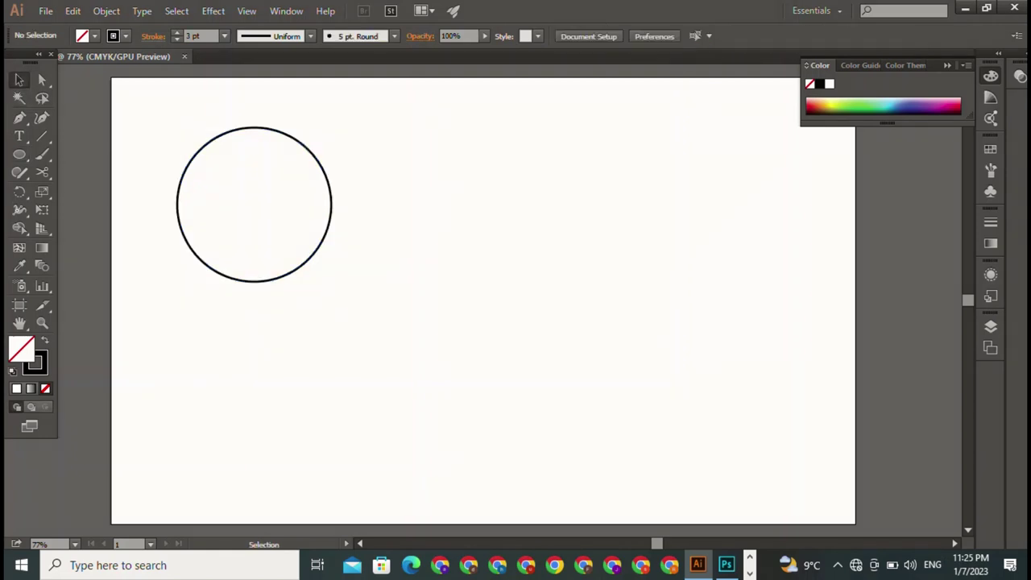
drag(177, 205, 343, 241)
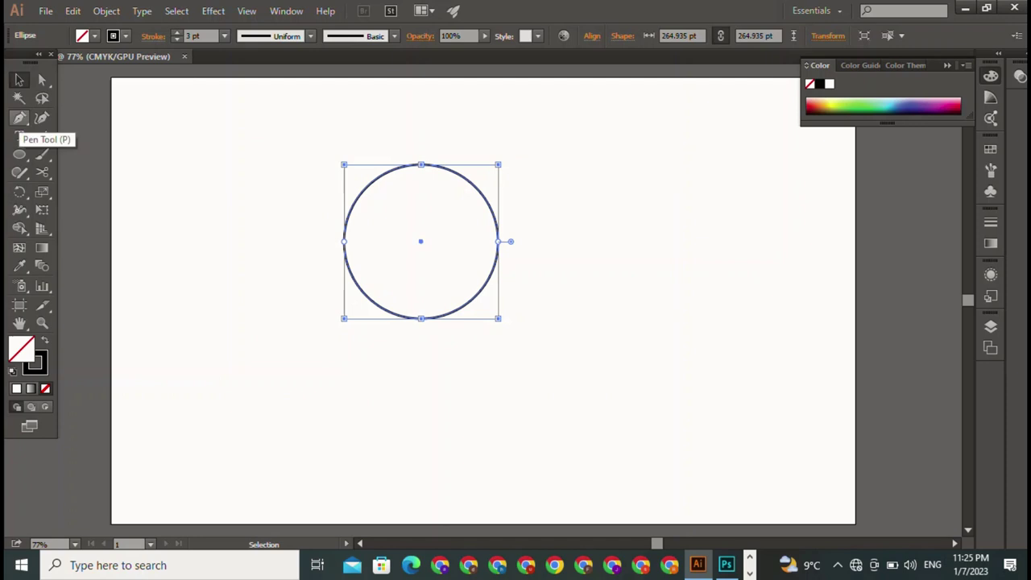
Draw a vertical Pen line through the circle's centre, extending past both edges, and select both shapes.
click(19, 118)
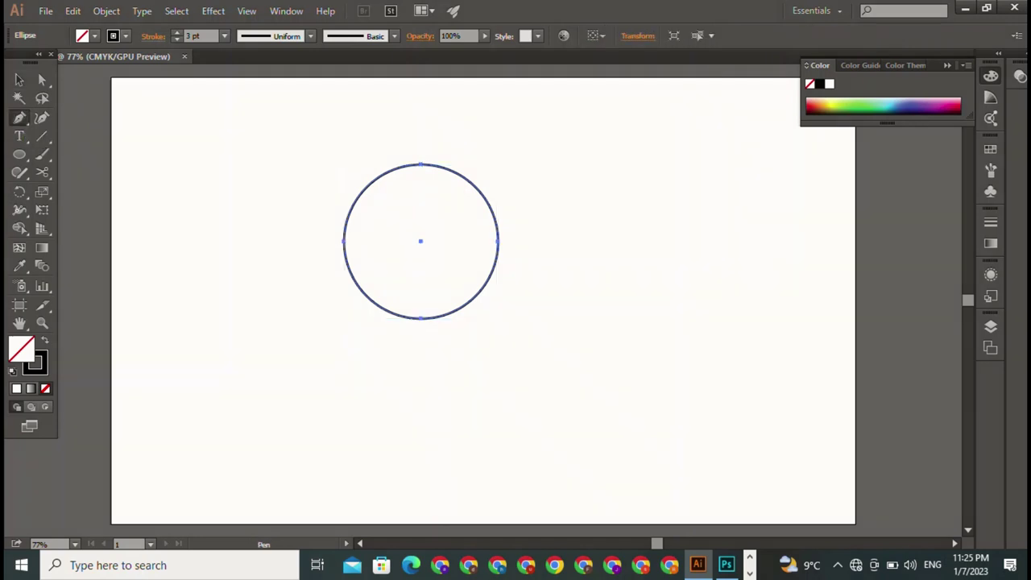
click(418, 129)
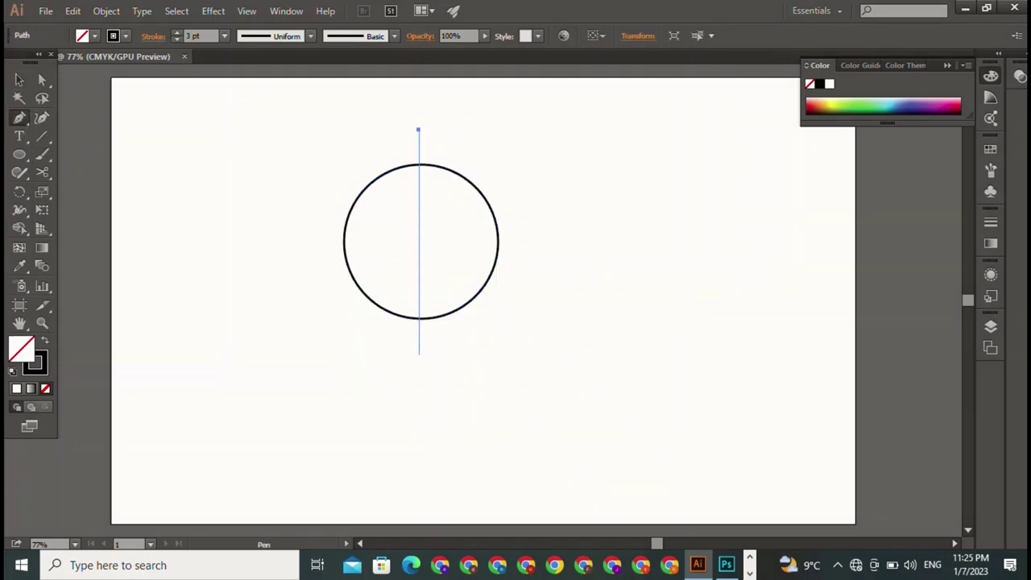
click(419, 353)
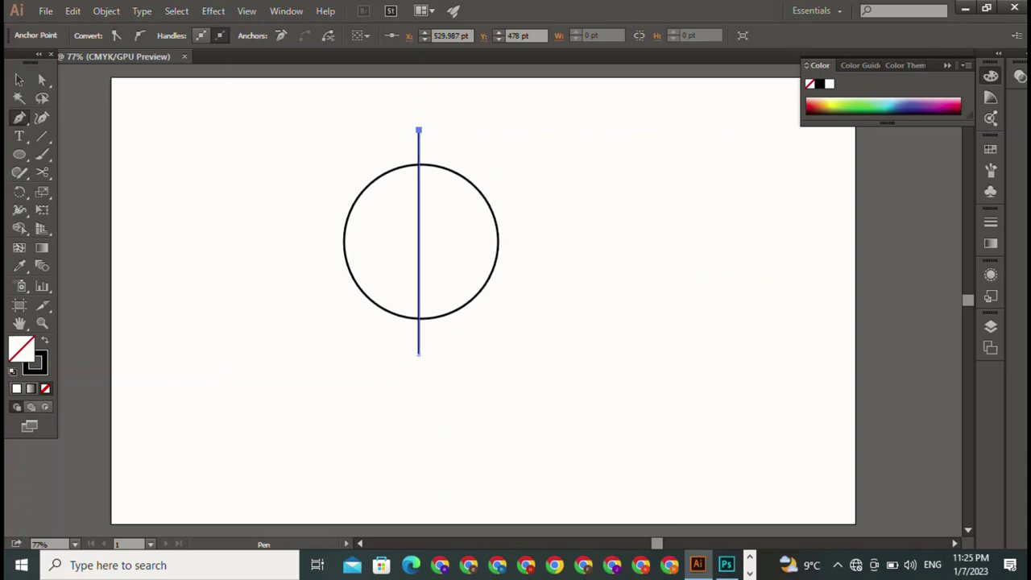
key(Escape)
key(v)
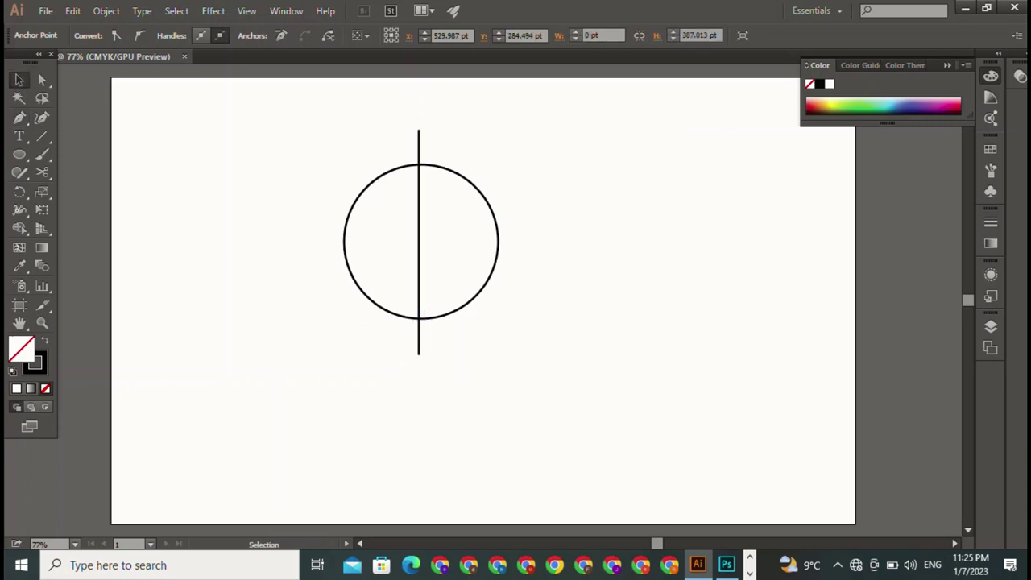
drag(288, 155, 524, 308)
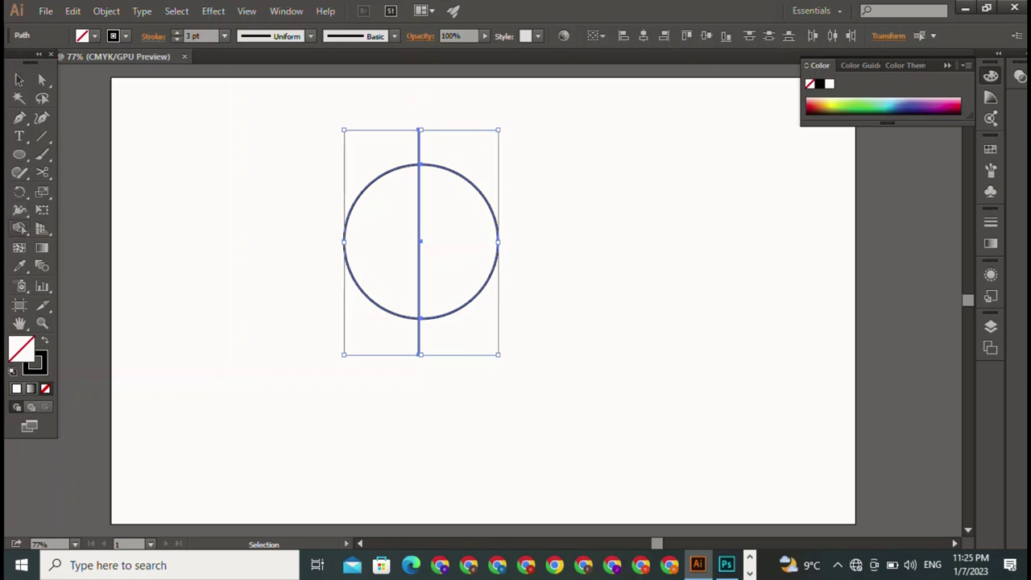
Use Shape Builder to delete the line pieces and the circle's right half, then select the left arc.
click(19, 228)
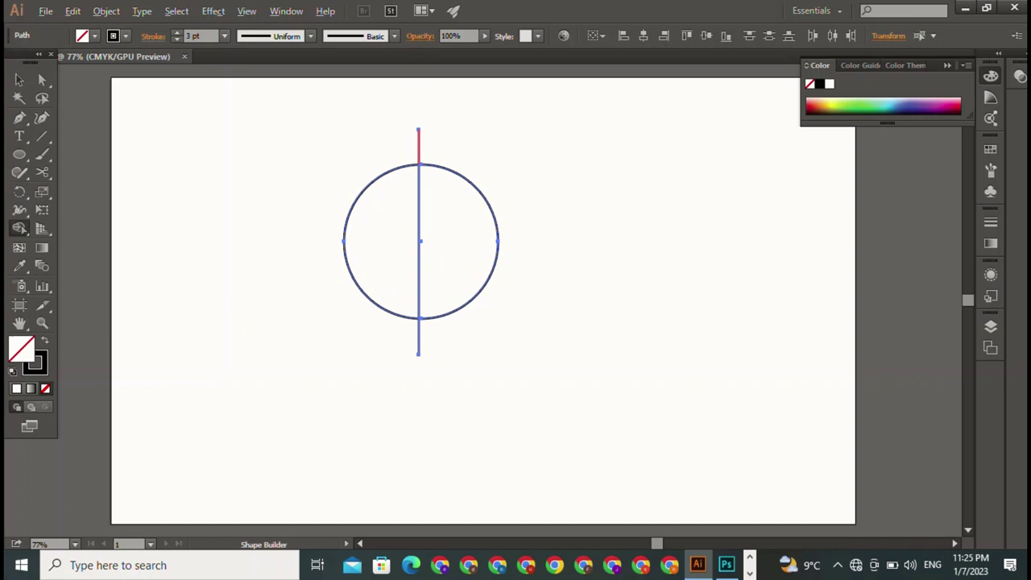
alt+click(418, 147)
alt+click(493, 270)
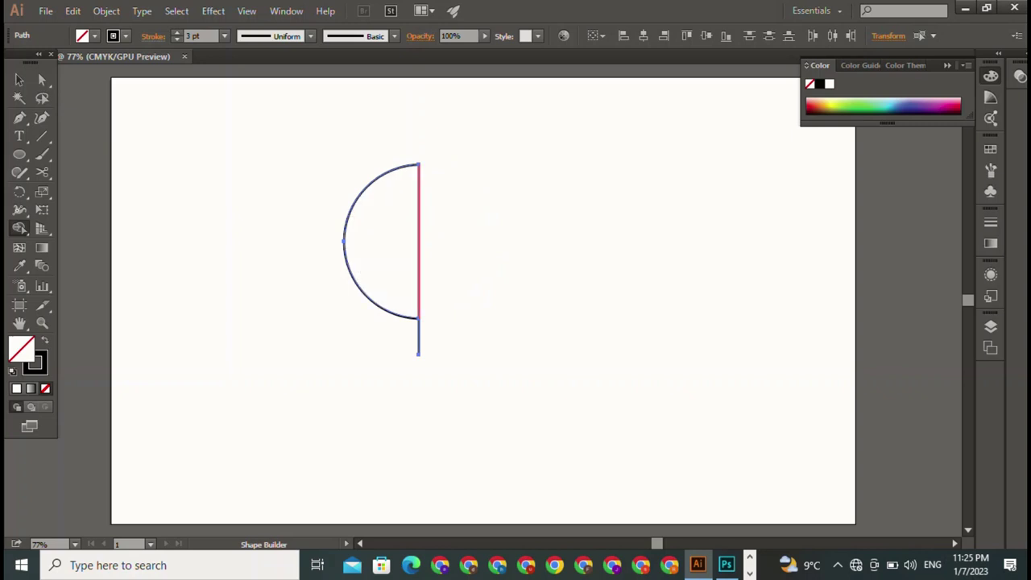
alt+click(418, 241)
alt+click(418, 338)
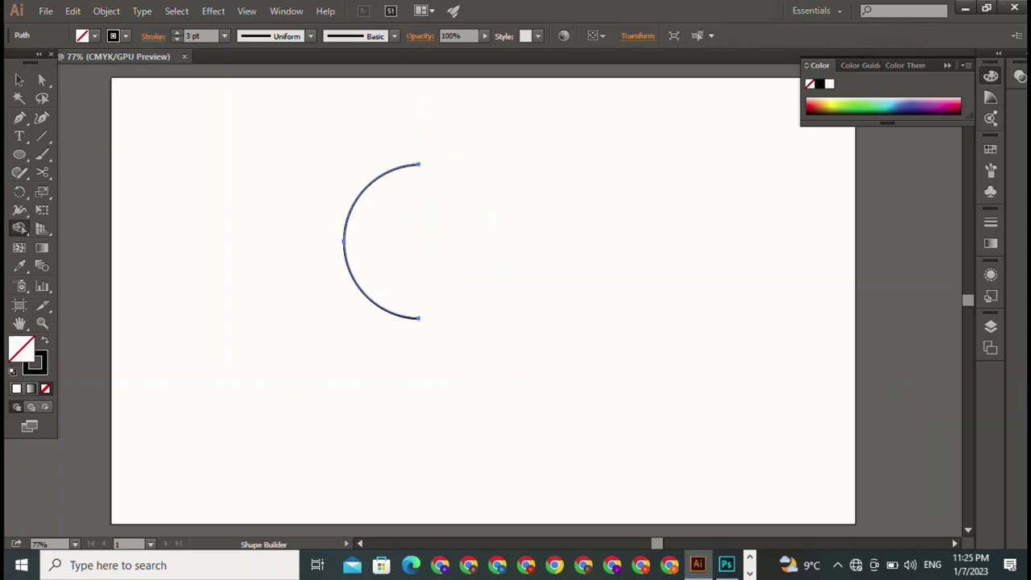
key(v)
key(ctrl+shift+a)
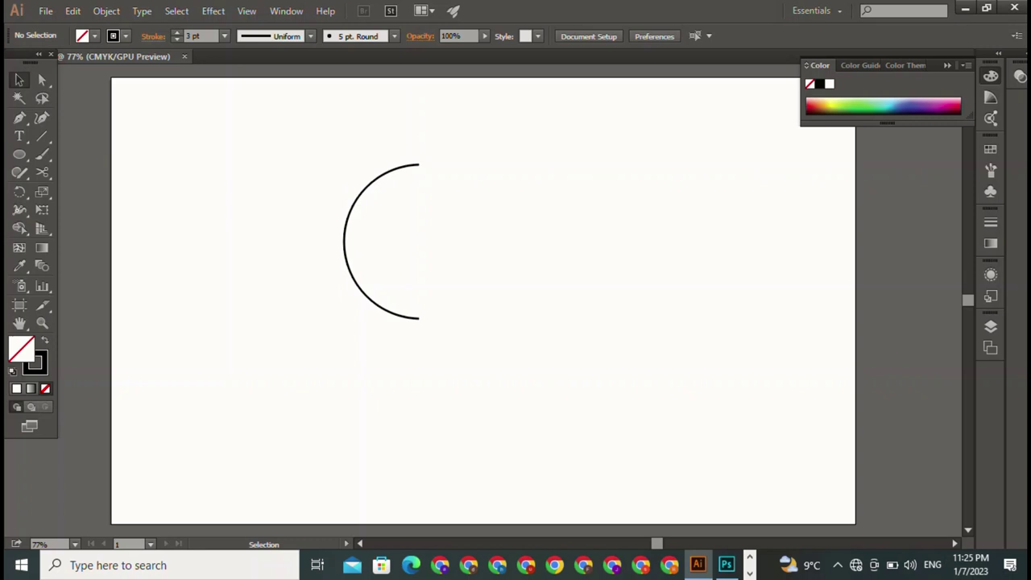
key(ctrl+a)
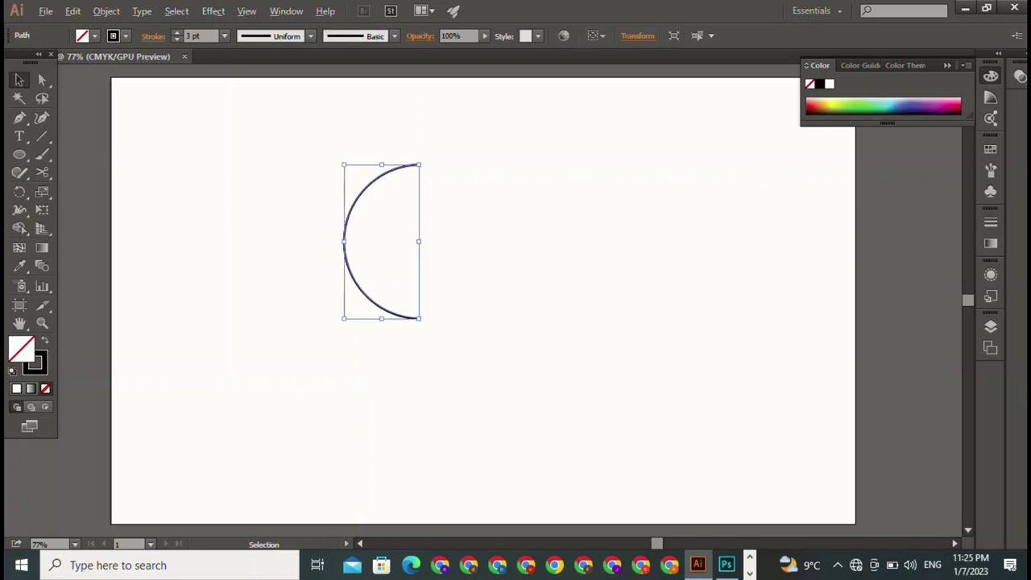
Duplicate the arc, make a vertically reflected copy, and move it to the right.
drag(345, 241, 448, 247)
right_click(462, 209)
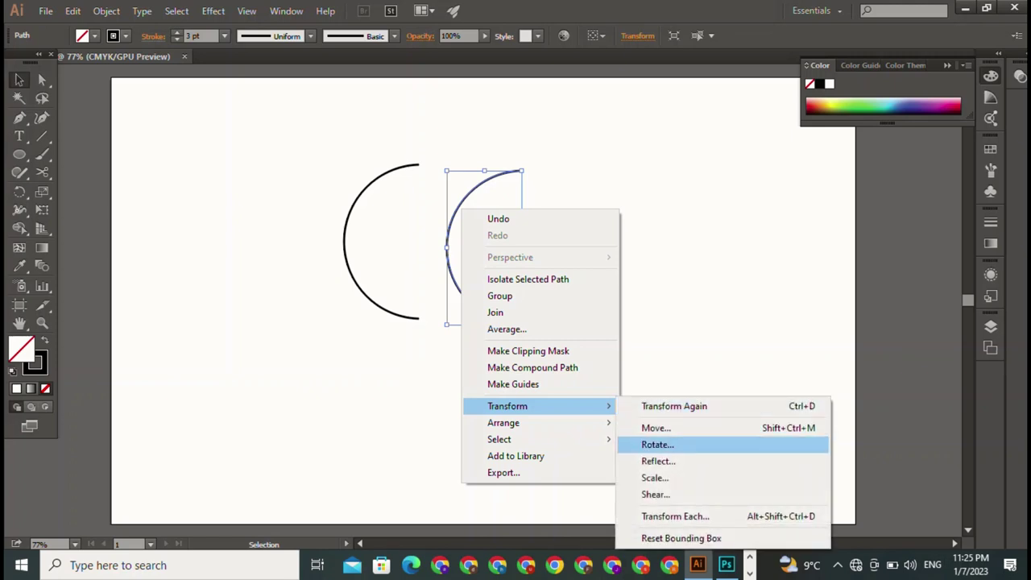
click(659, 461)
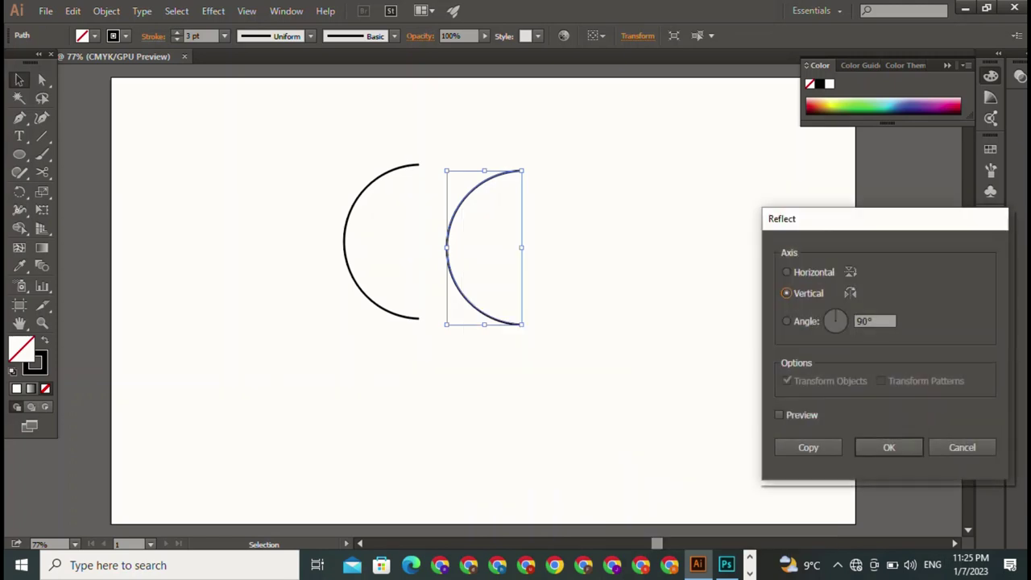
click(779, 415)
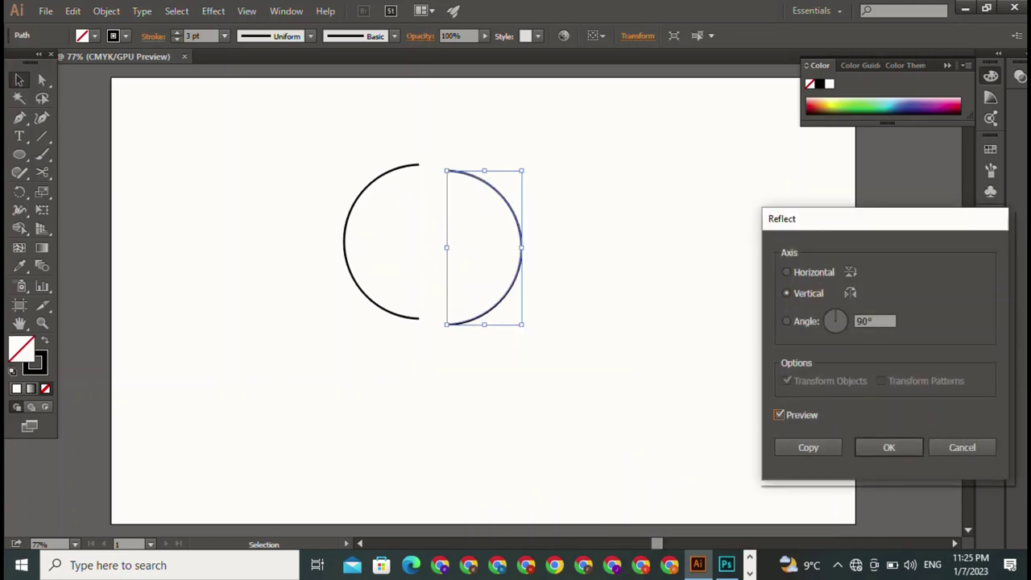
click(808, 447)
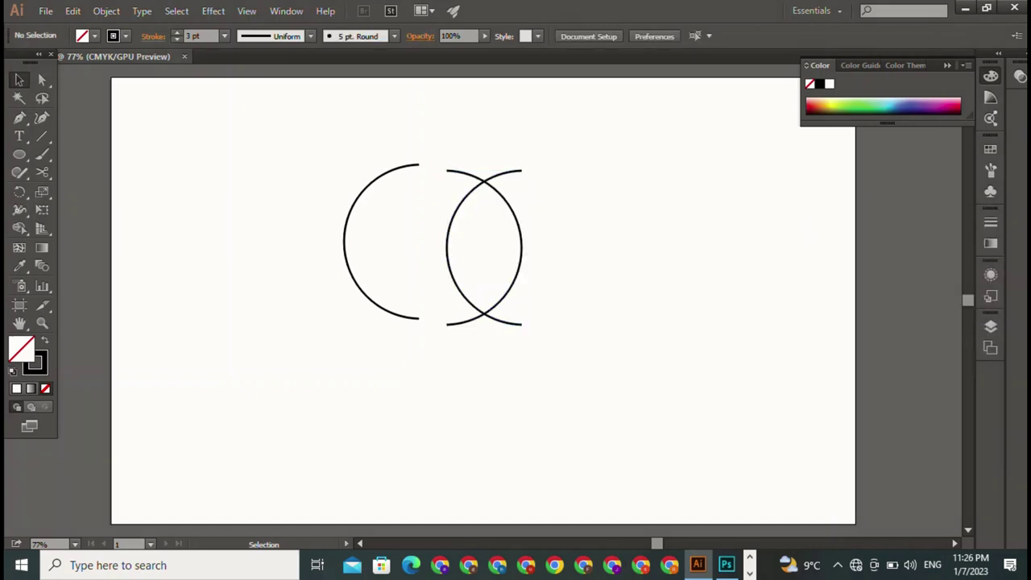
drag(522, 246, 657, 246)
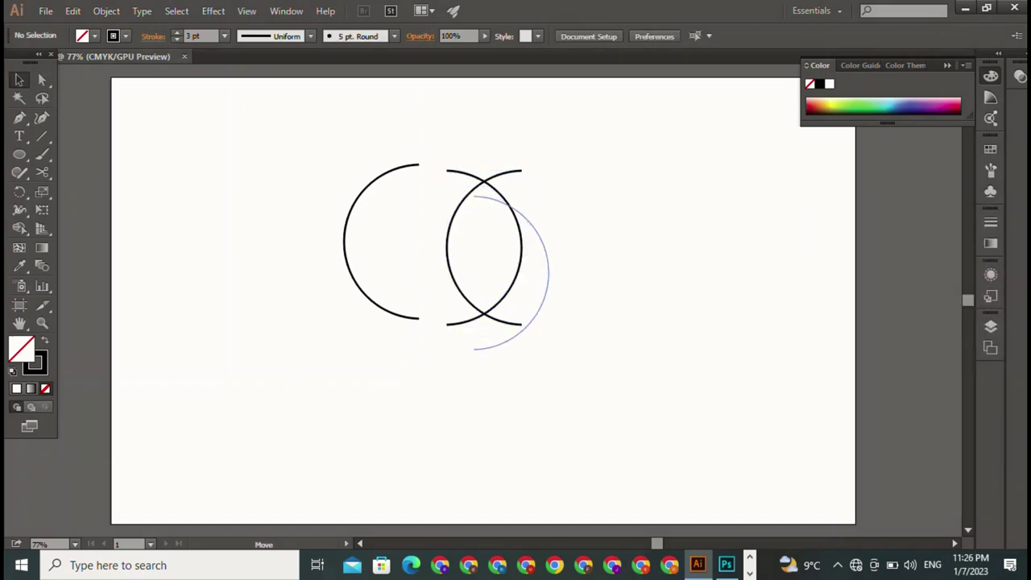
Delete the middle arc.
click(564, 403)
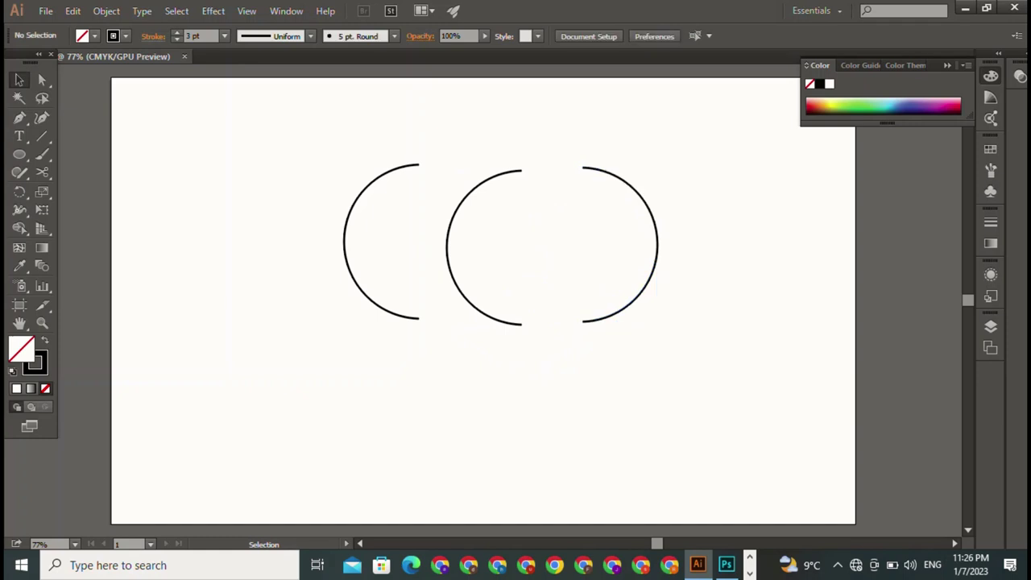
double_click(448, 241)
key(Delete)
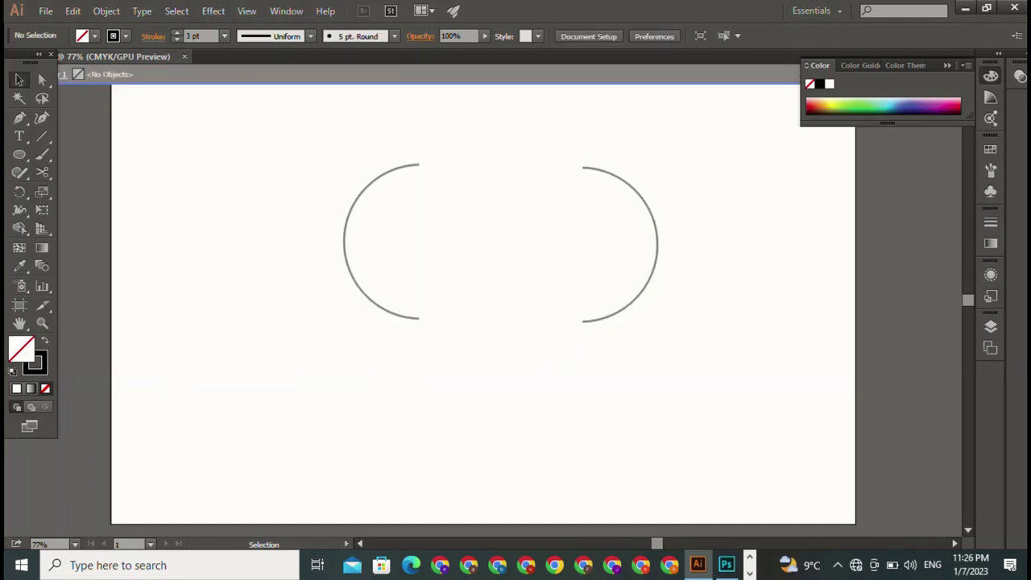
key(Escape)
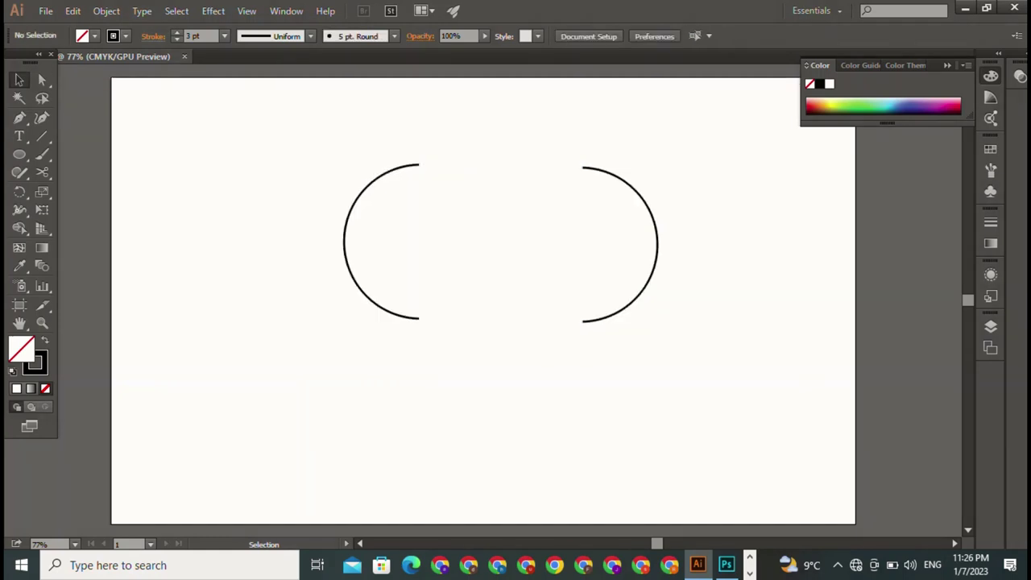
Try shrinking and moving the left arc, then undo the move.
click(345, 241)
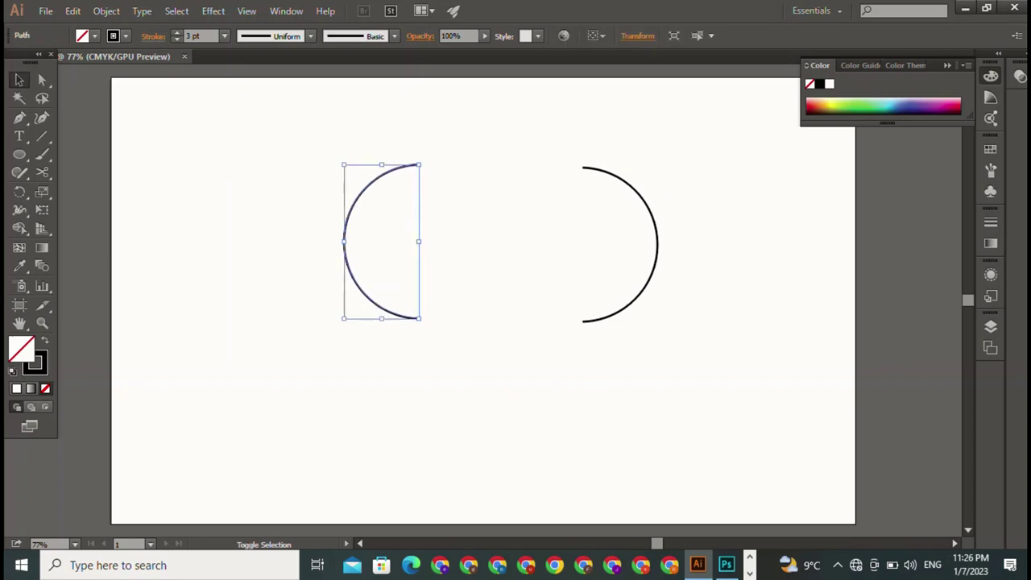
drag(419, 164, 396, 213)
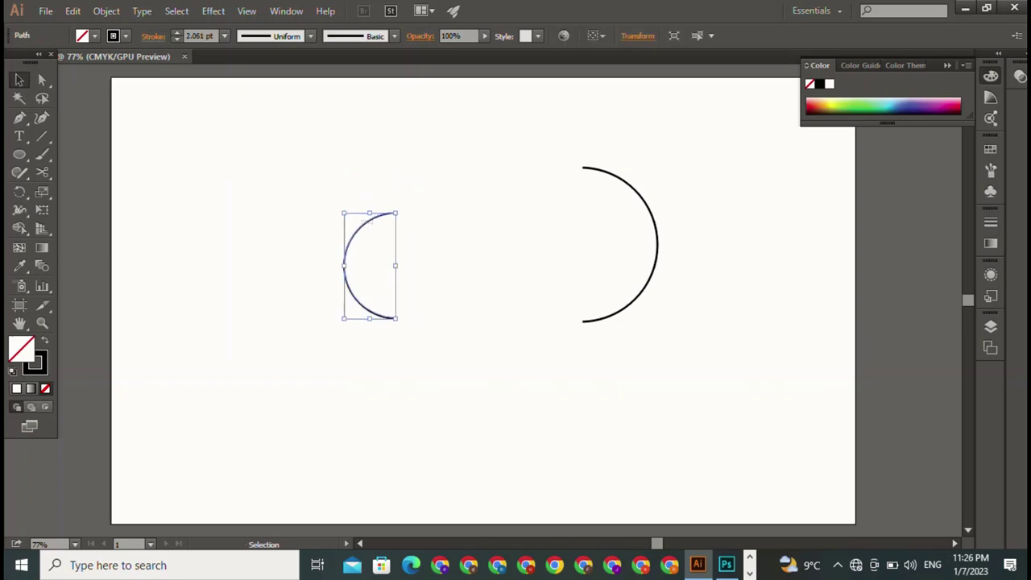
click(333, 204)
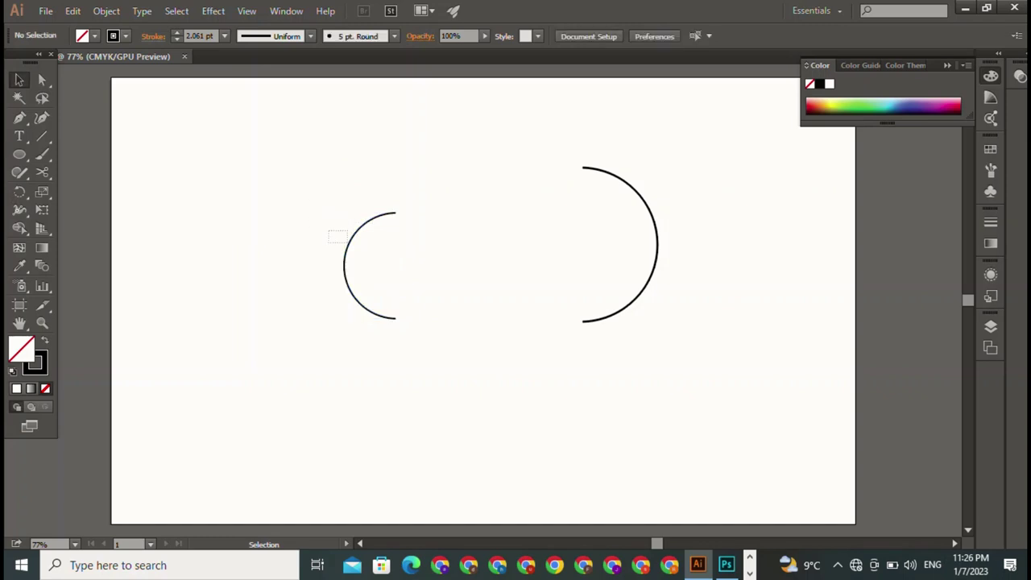
click(345, 240)
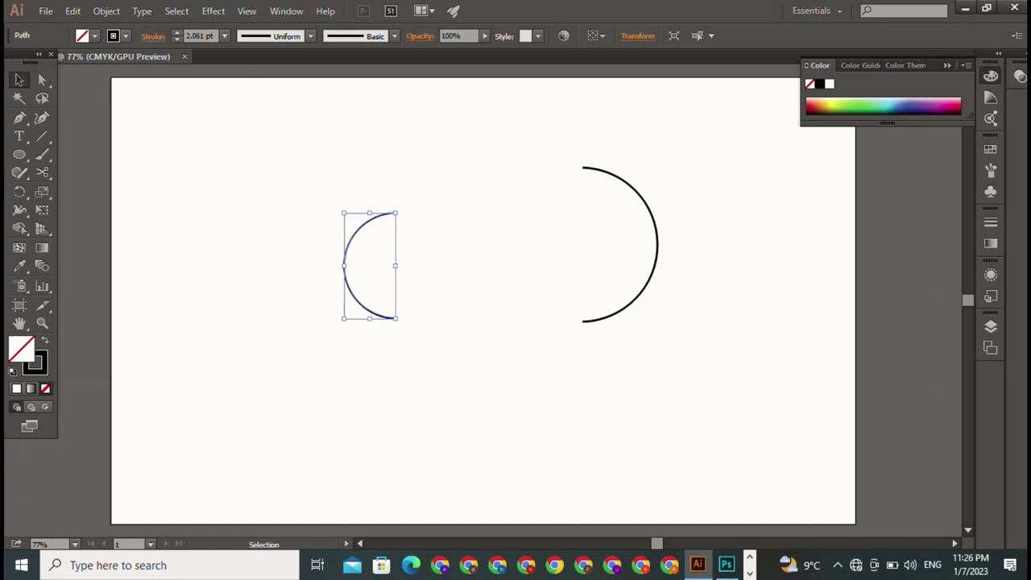
drag(345, 240, 283, 209)
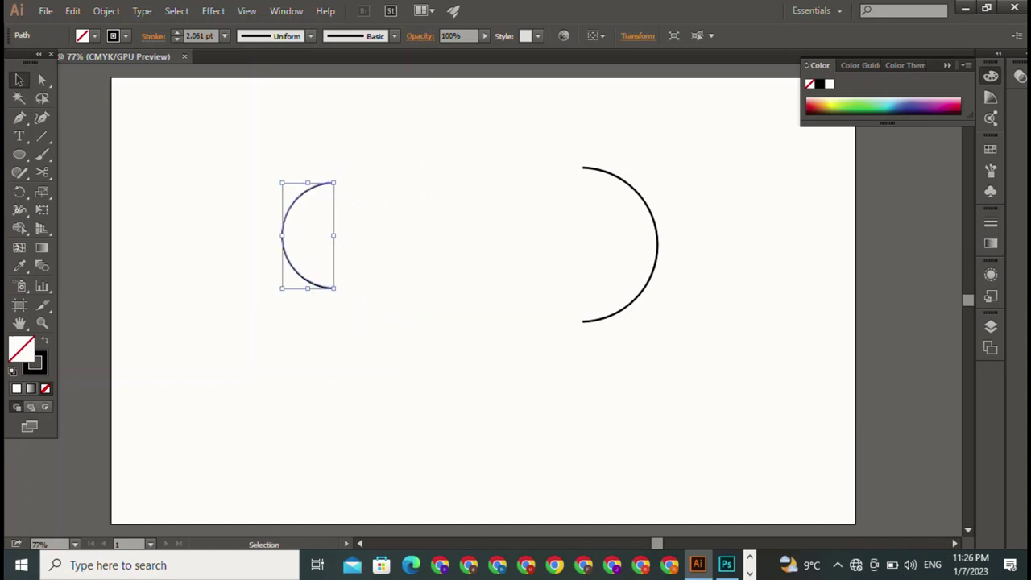
key(ctrl+z)
key(ctrl+z)
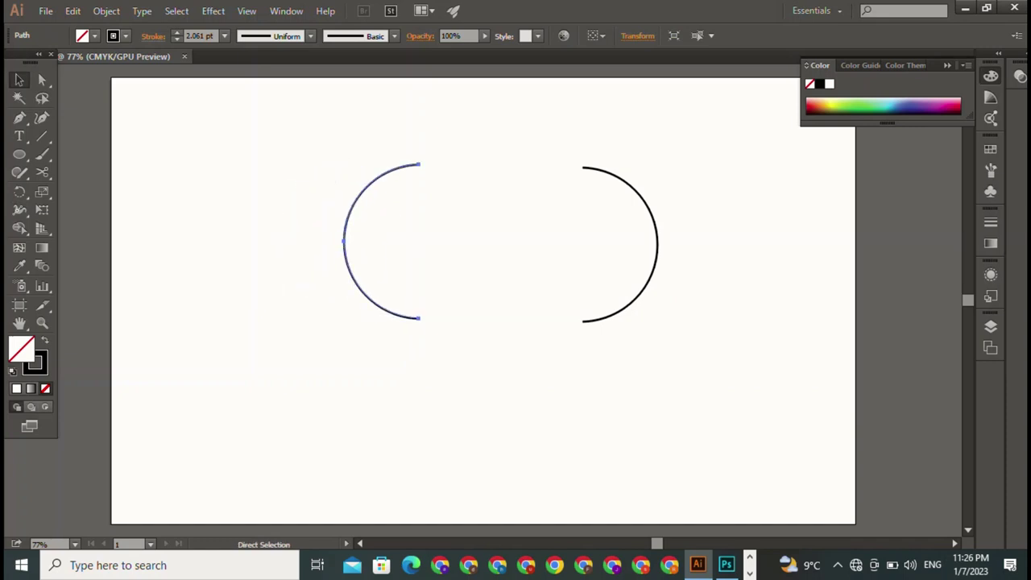
Scale both arcs down together and move the right arc level and farther right.
drag(605, 145, 403, 251)
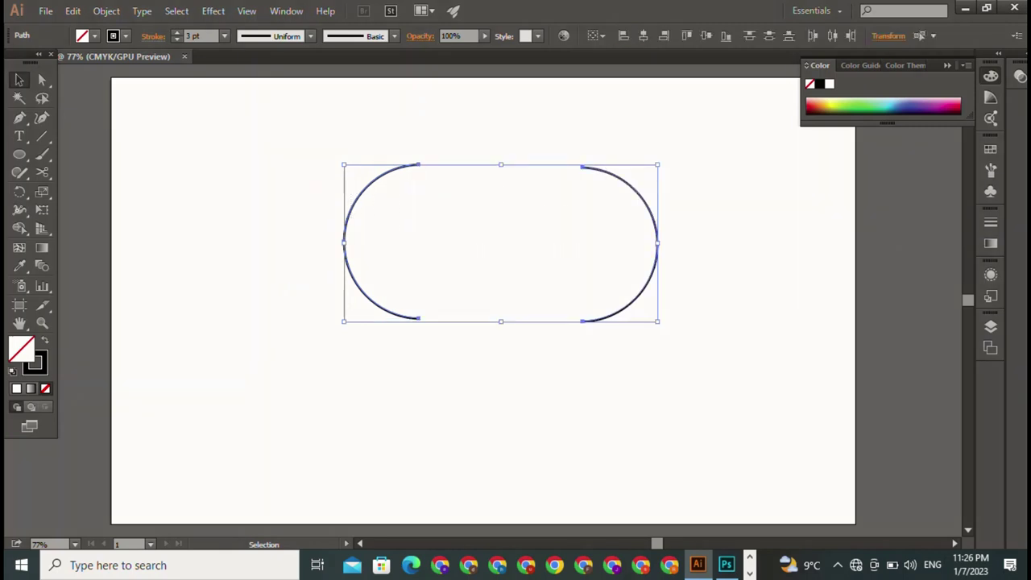
drag(658, 164, 508, 240)
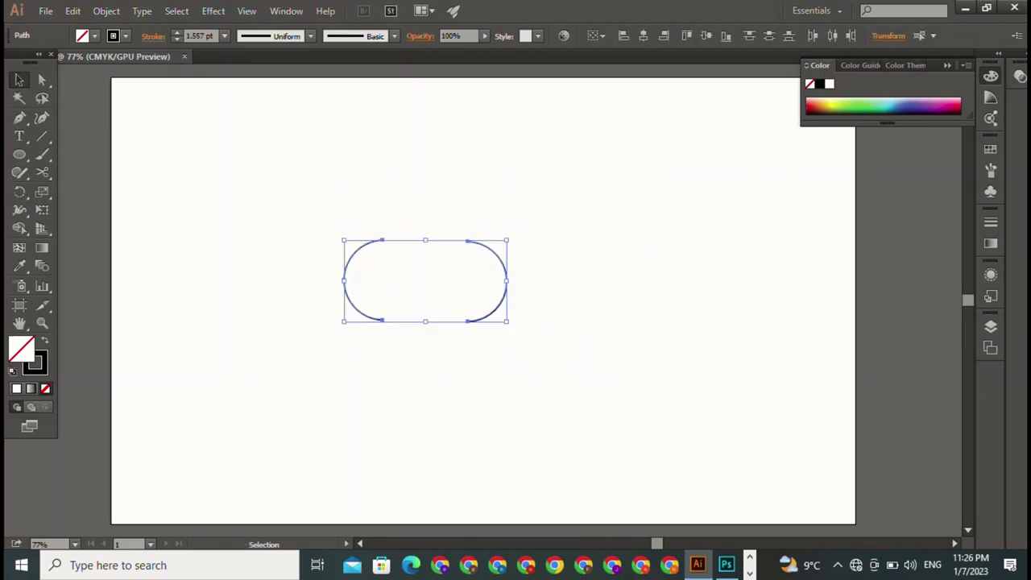
key(ctrl+shift+a)
drag(507, 282, 678, 282)
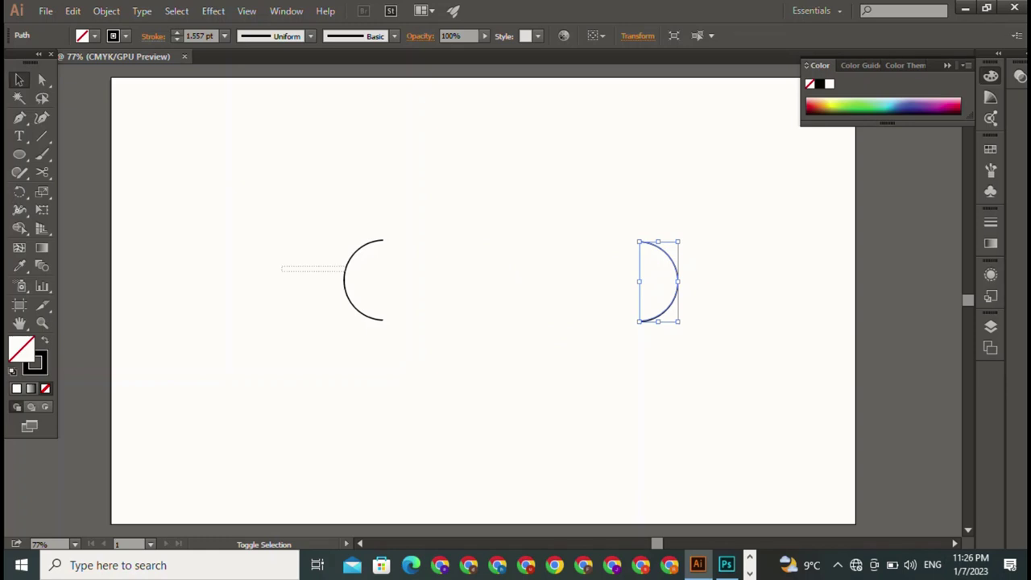
drag(287, 267, 682, 272)
key(ctrl+shift+a)
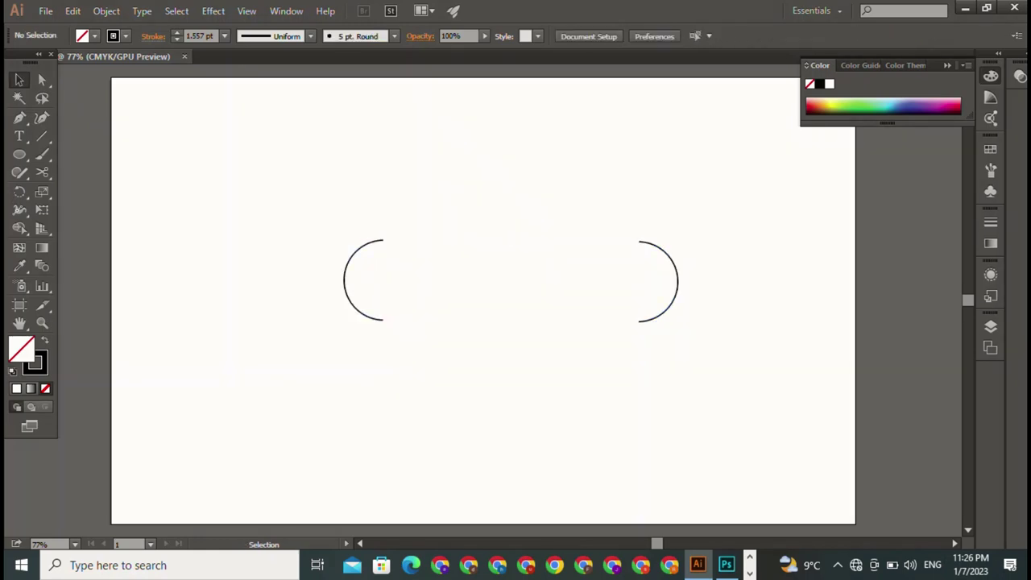
Type DANI near the top left and enlarge it to about 101 pt.
key(t)
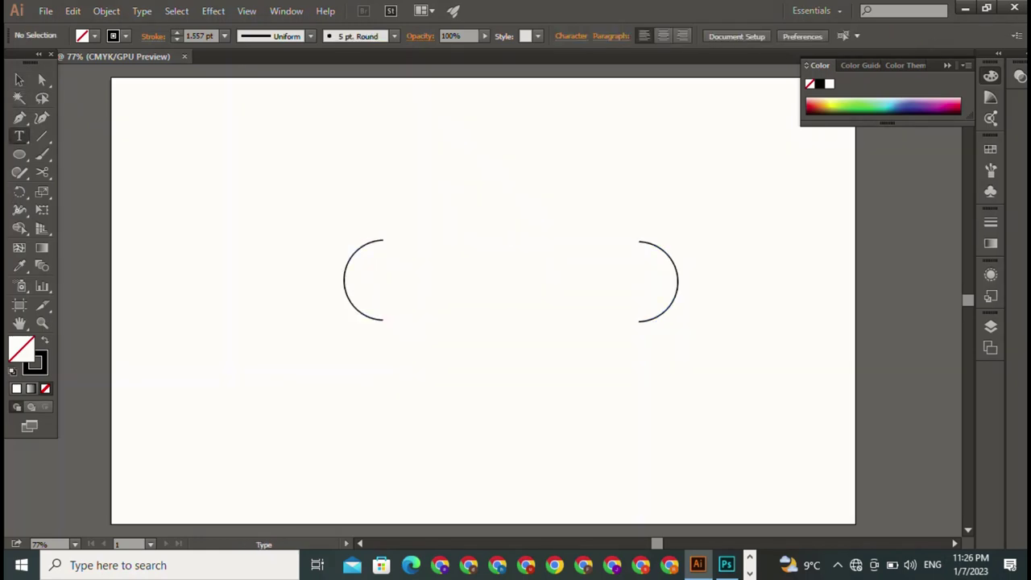
click(181, 113)
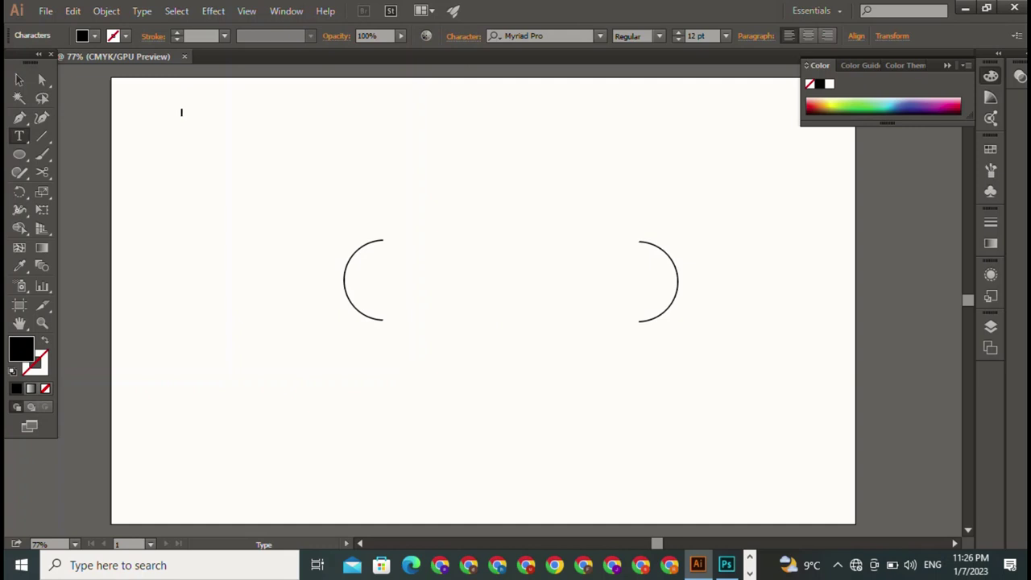
text(DANI)
key(Escape)
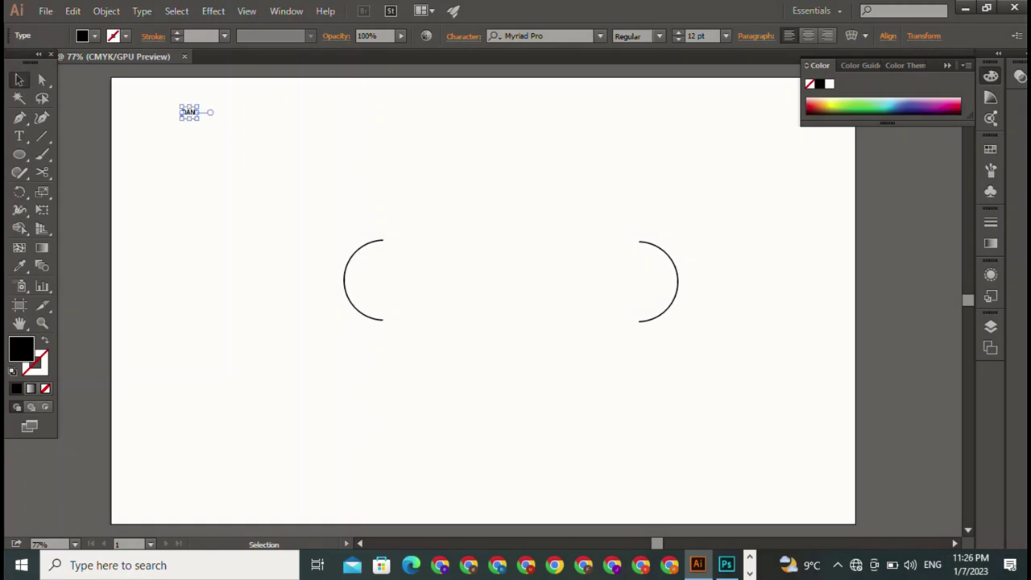
drag(180, 109, 152, 137)
key(ctrl+z)
drag(180, 106, 141, 145)
key(ctrl+z)
click(189, 112)
mouse_move(198, 115)
mouse_down()
mouse_move(282, 187)
mouse_move(310, 189)
mouse_up()
Change the DANI font to Magneto Bold.
click(585, 35)
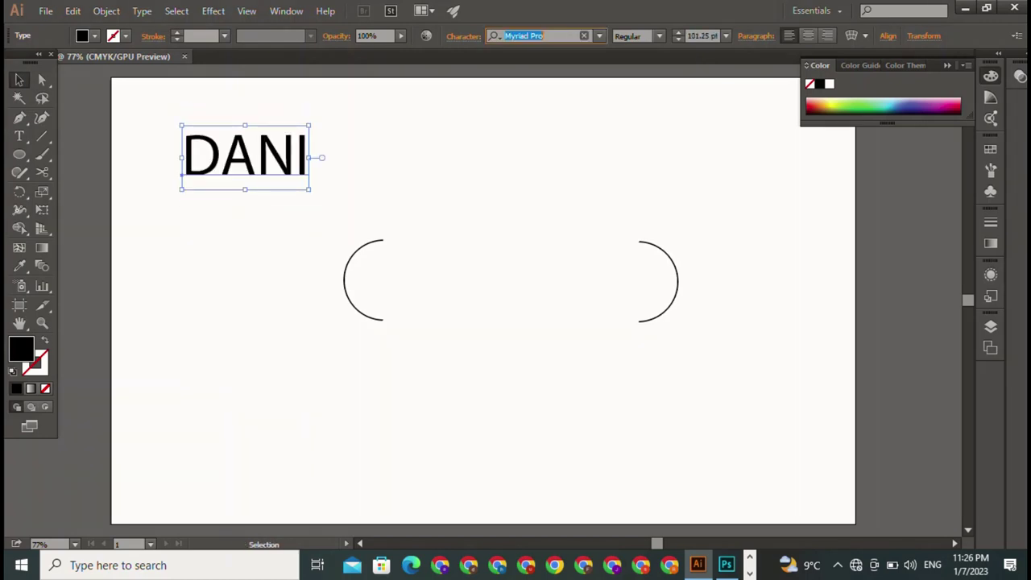
key(BackSpace)
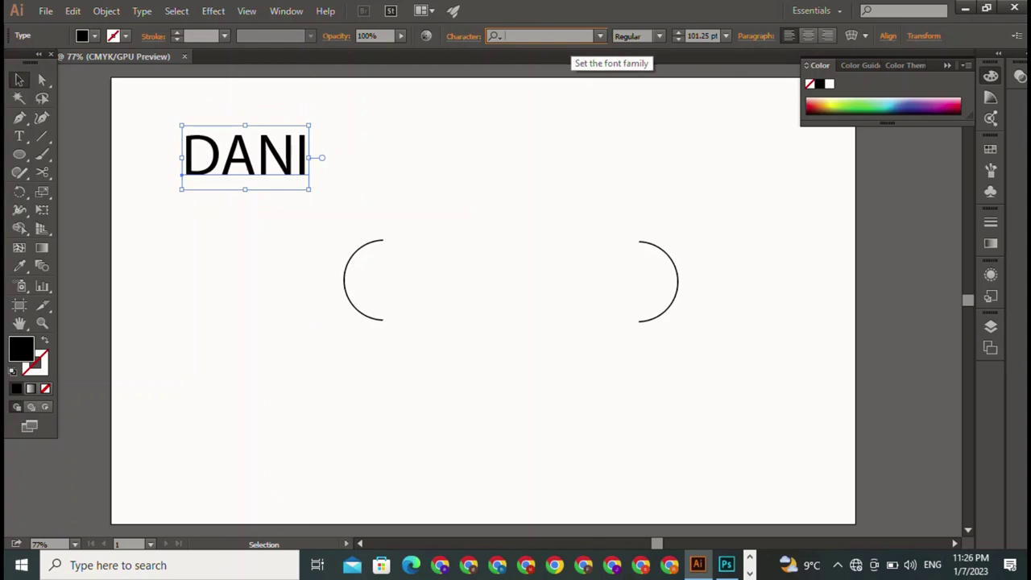
click(600, 35)
key(Return)
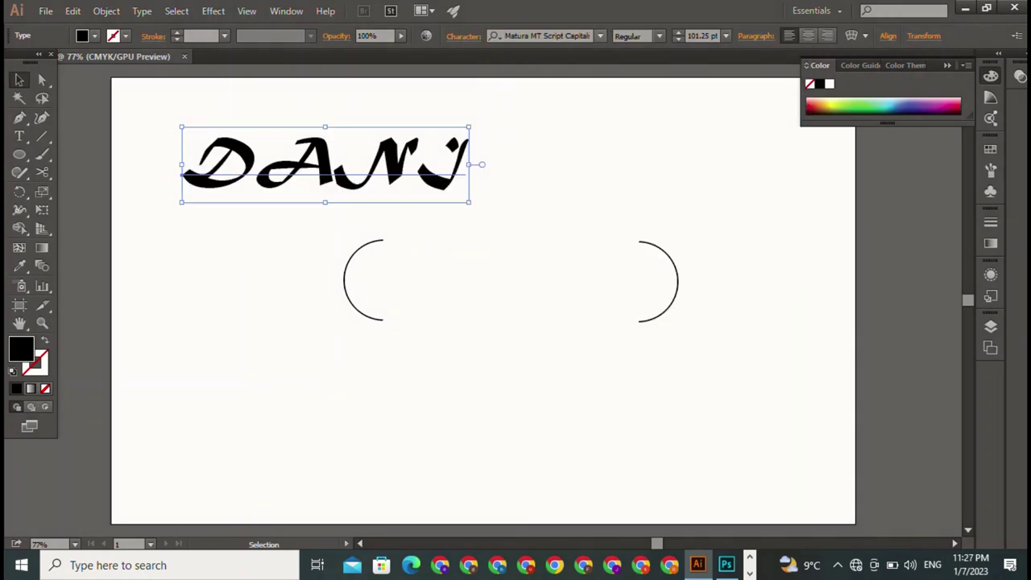
click(600, 36)
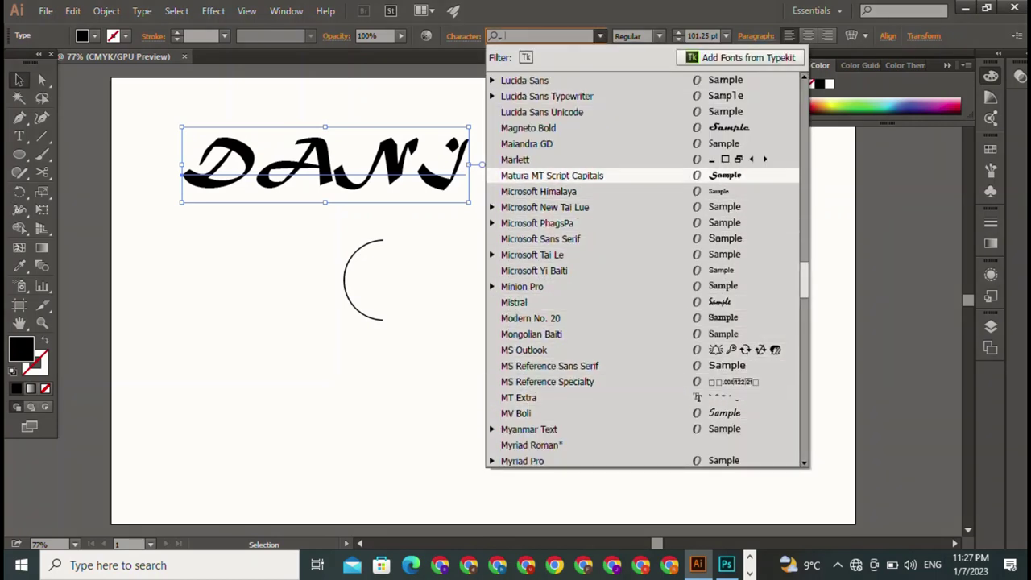
click(528, 127)
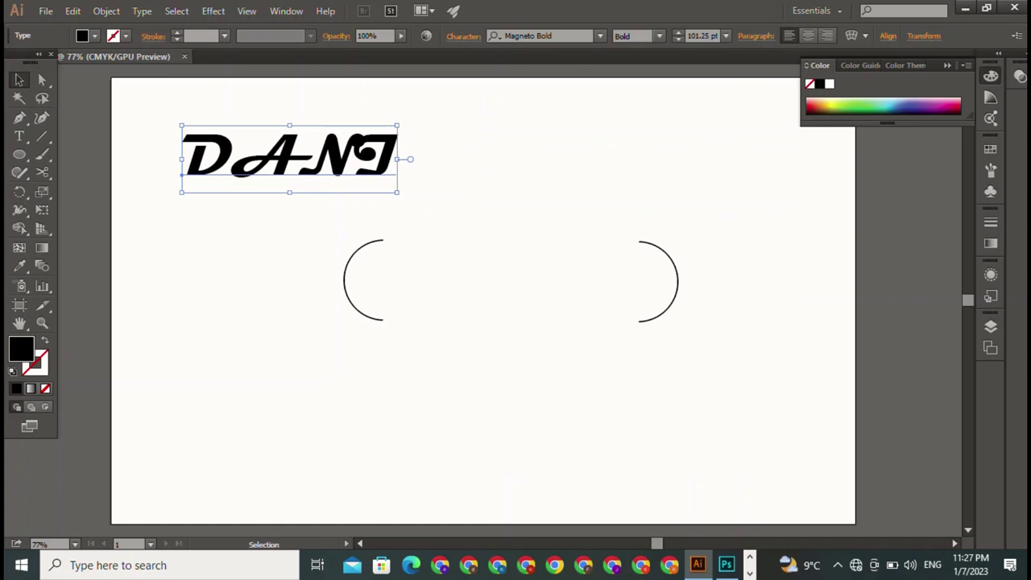
Shrink the DANI text to about 51 pt.
key(ctrl+shift+a)
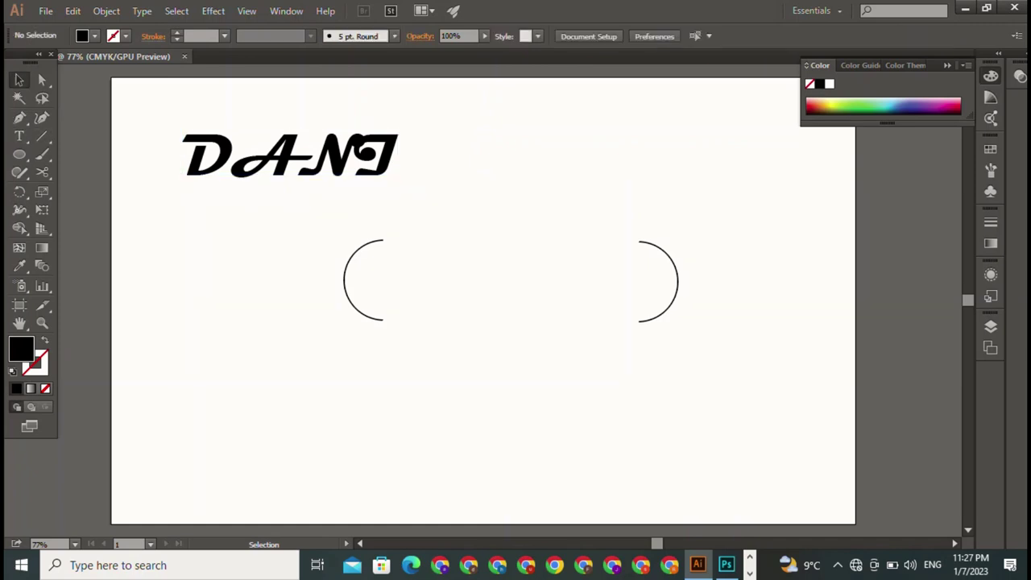
double_click(290, 157)
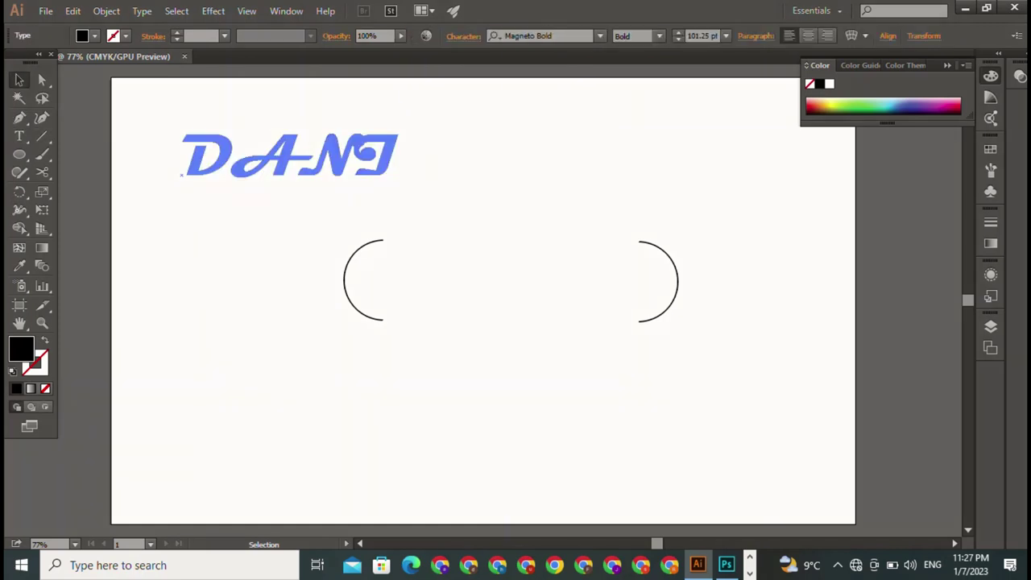
key(Escape)
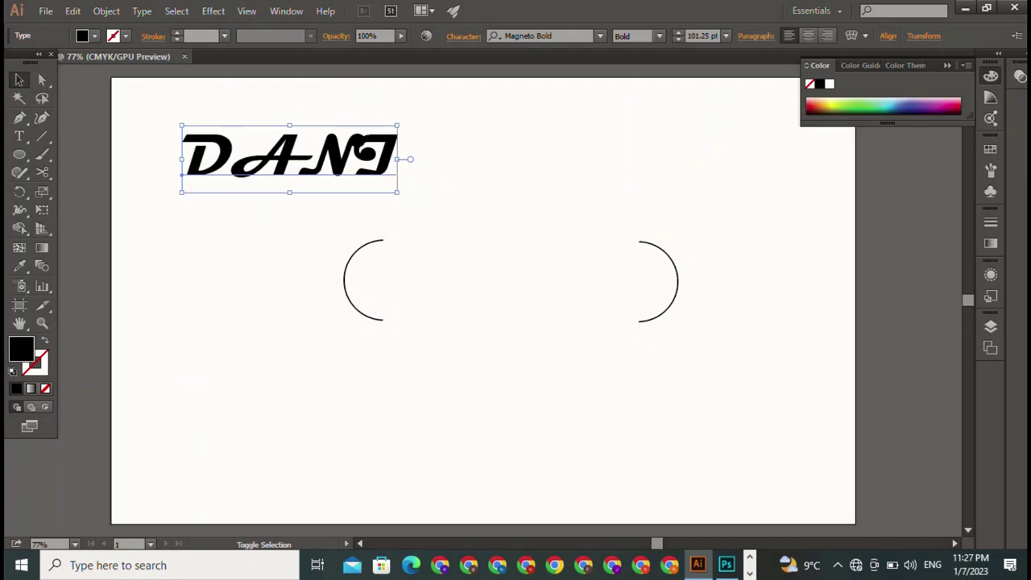
drag(396, 132, 292, 159)
key(ctrl+shift+a)
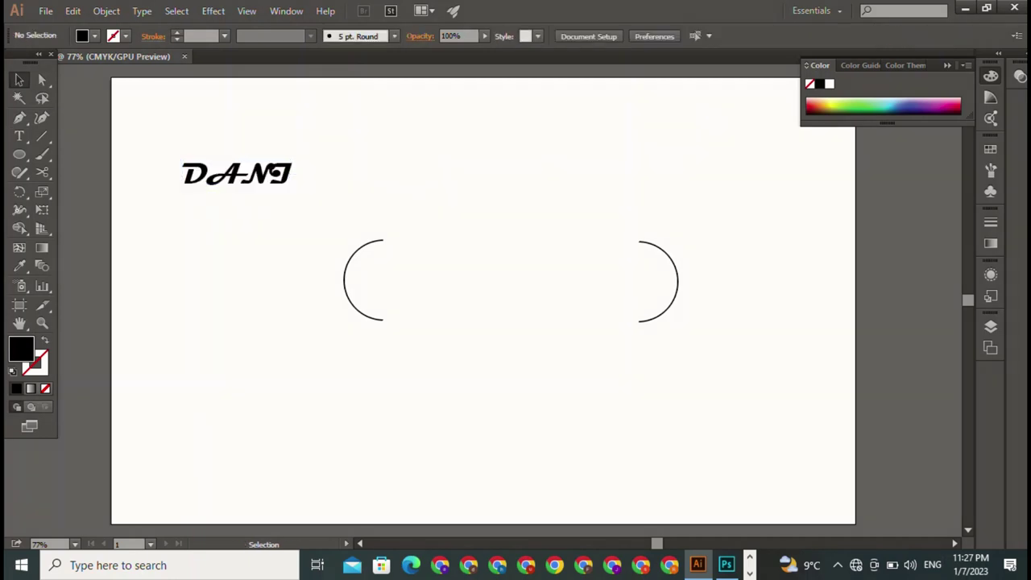
key(t)
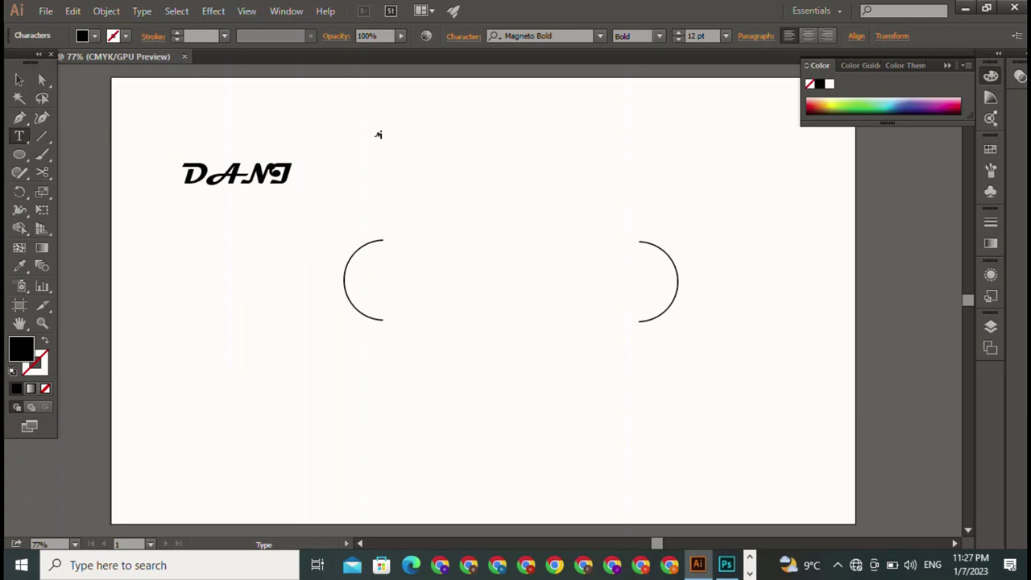
Type NONSTOP, set it in Home Christmas Regular, enlarge it, and place it beside the right arc.
text(D)
text(N)
text(I)
text(D)
key(Escape)
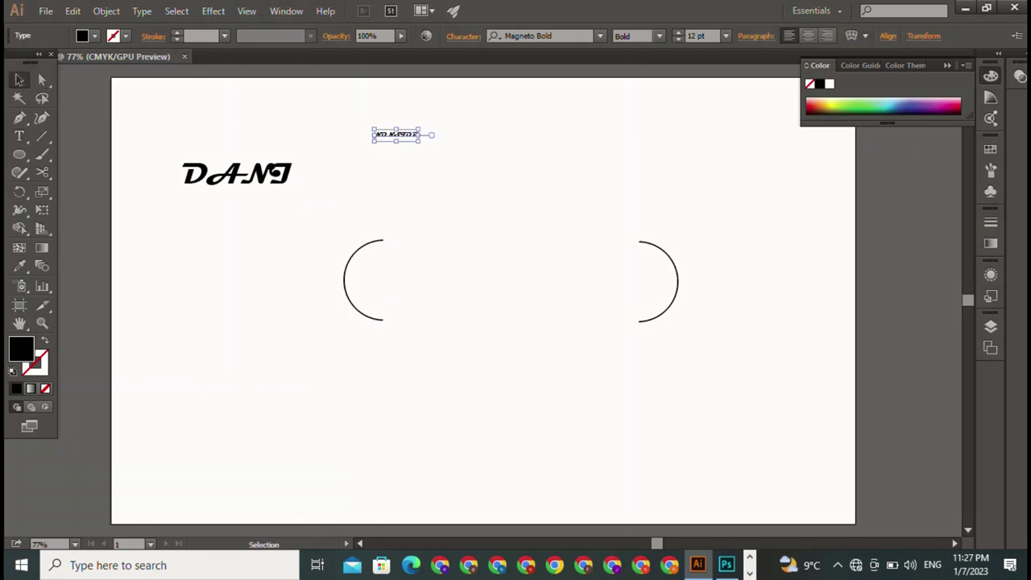
click(548, 36)
key(BackSpace)
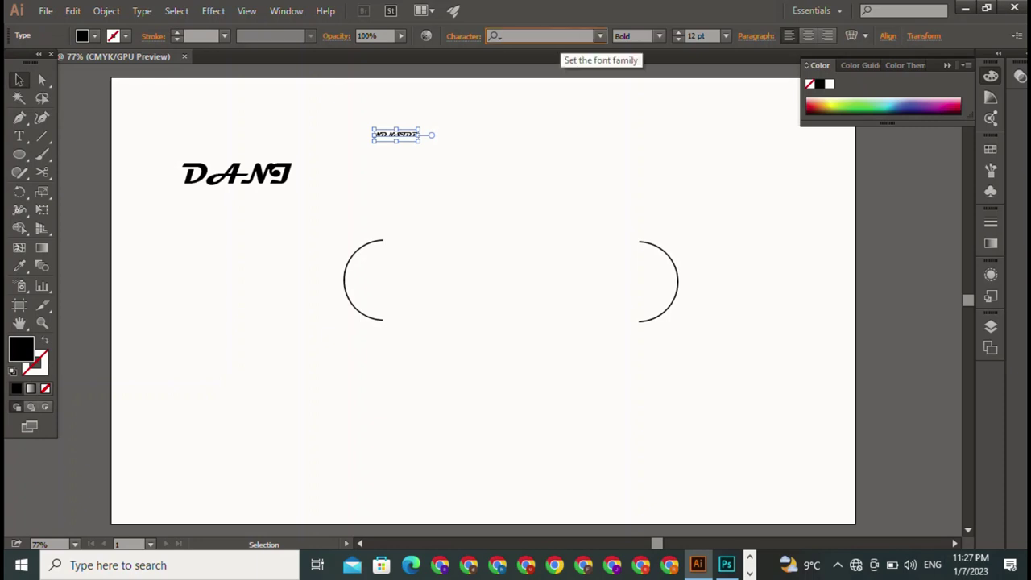
text(hom)
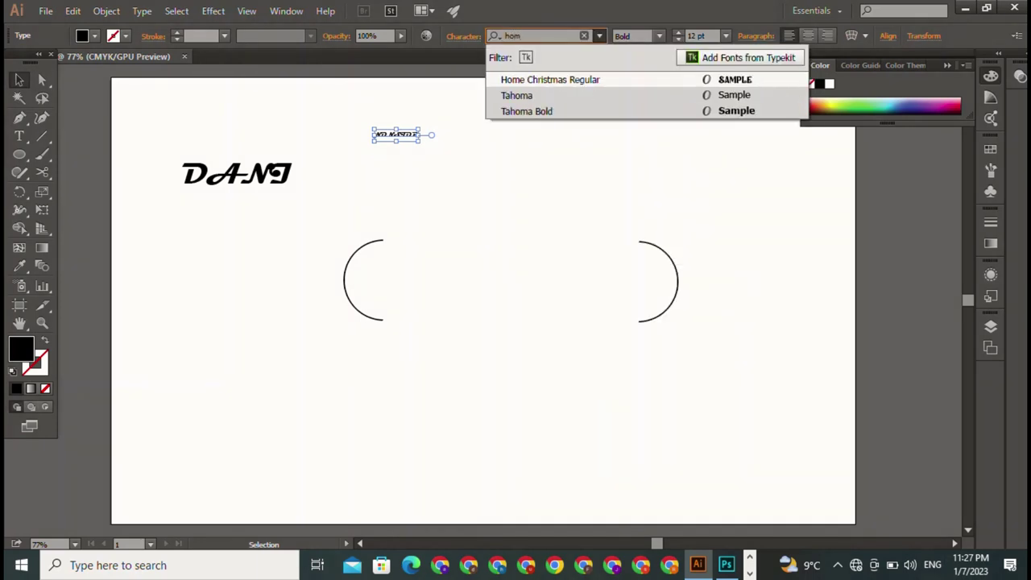
key(Return)
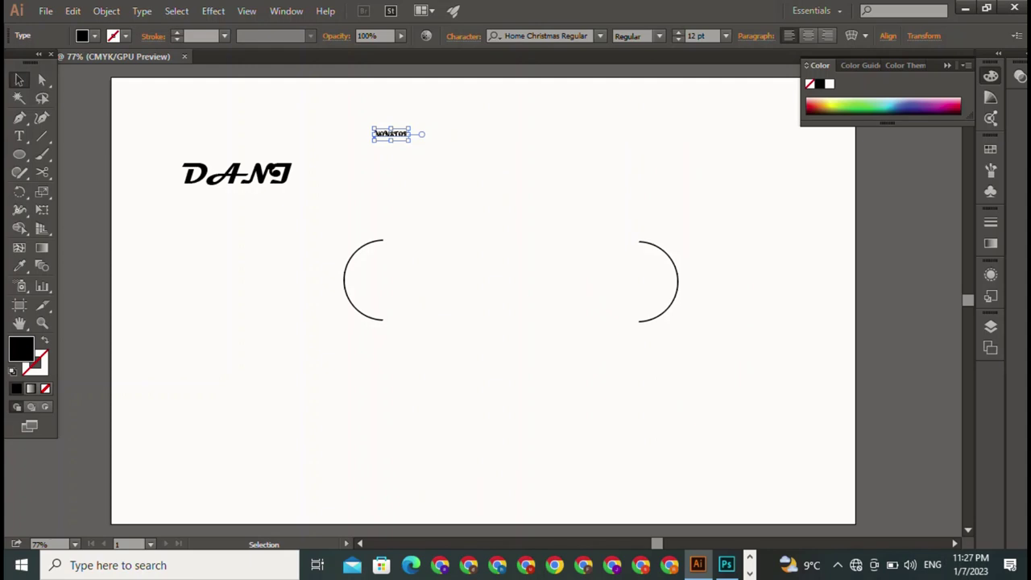
drag(410, 127, 492, 105)
mouse_move(375, 126)
mouse_down()
mouse_move(418, 195)
mouse_move(536, 308)
mouse_up()
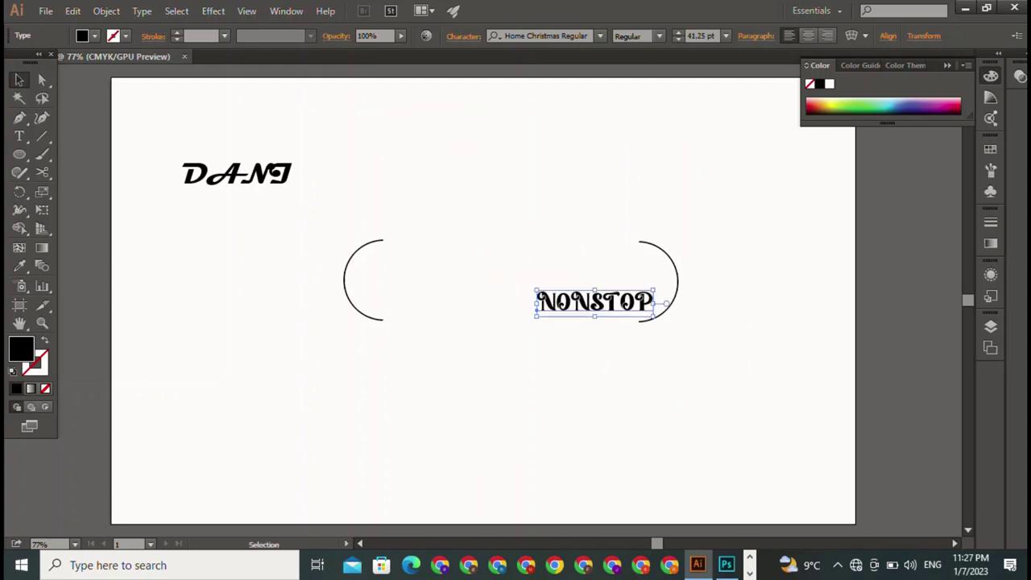
Move DANI inside the left arc and enlarge it.
drag(237, 173, 440, 260)
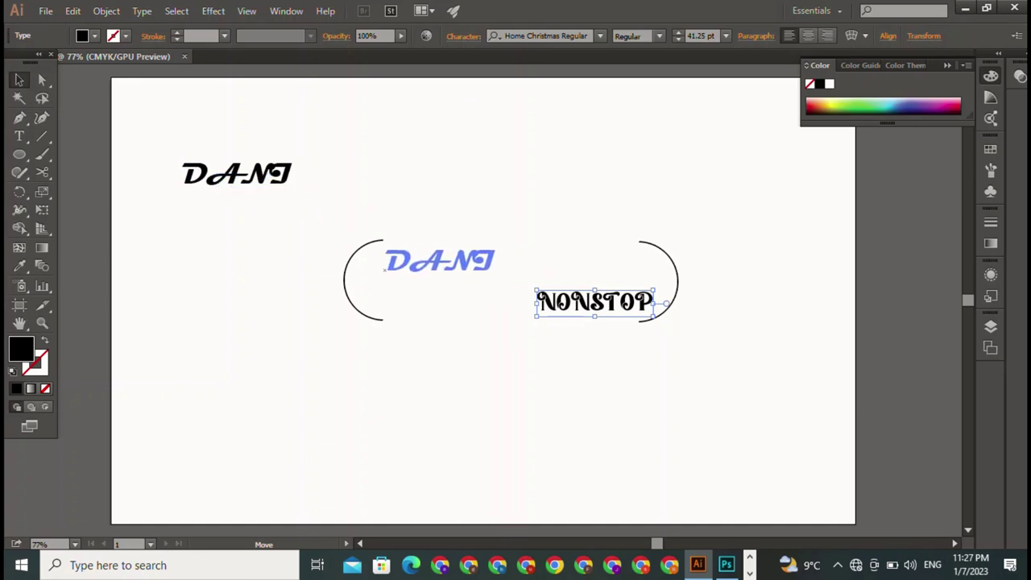
key(ctrl+shift+a)
drag(439, 261, 421, 263)
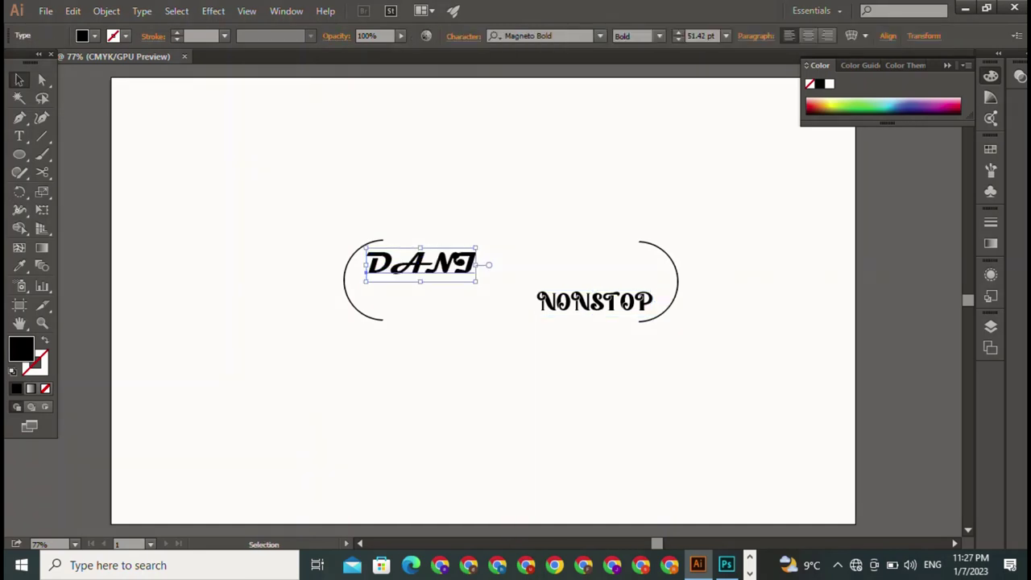
drag(476, 248, 536, 228)
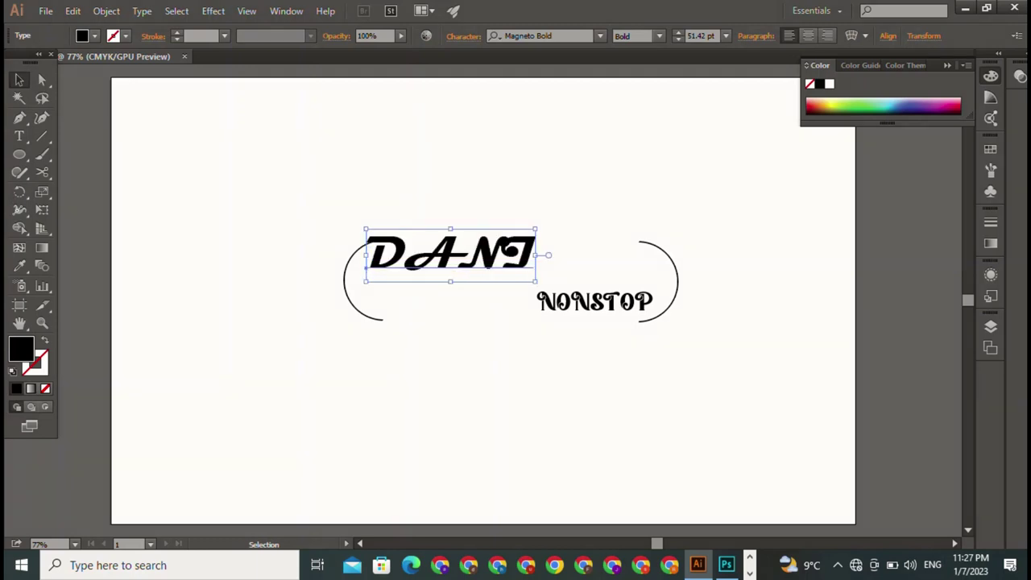
key(ctrl+shift+a)
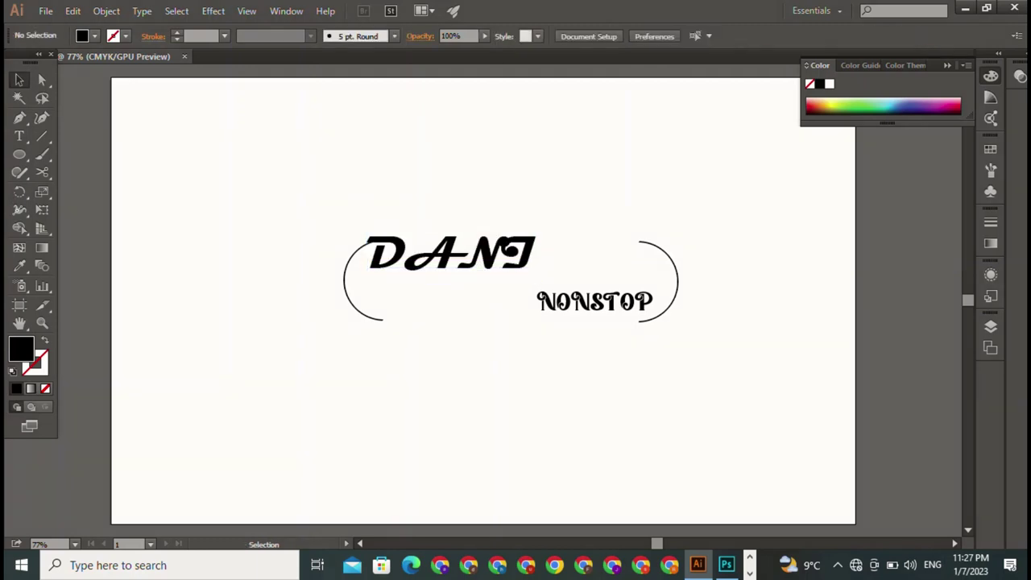
Raise the left arc slightly, then enlarge NONSTOP and shift it left beneath DANI.
drag(344, 282, 342, 270)
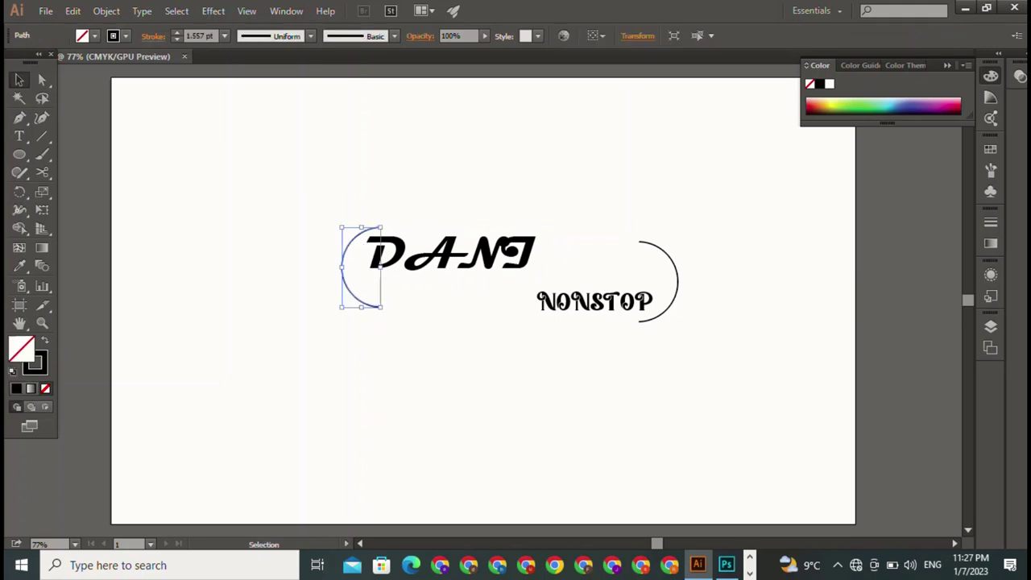
key(ctrl+shift+a)
click(595, 302)
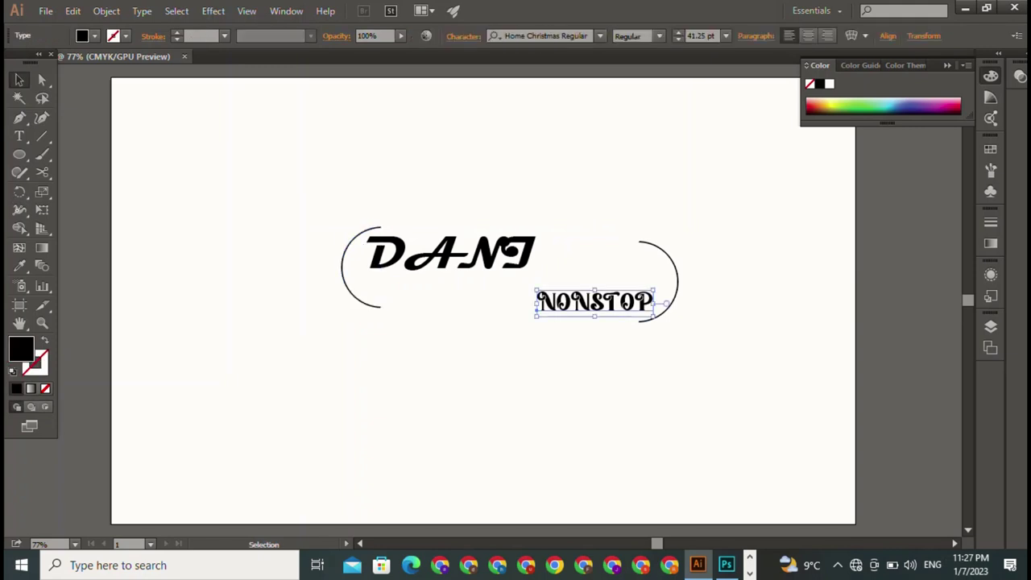
drag(654, 302, 711, 296)
drag(612, 298, 568, 302)
key(ctrl+shift+a)
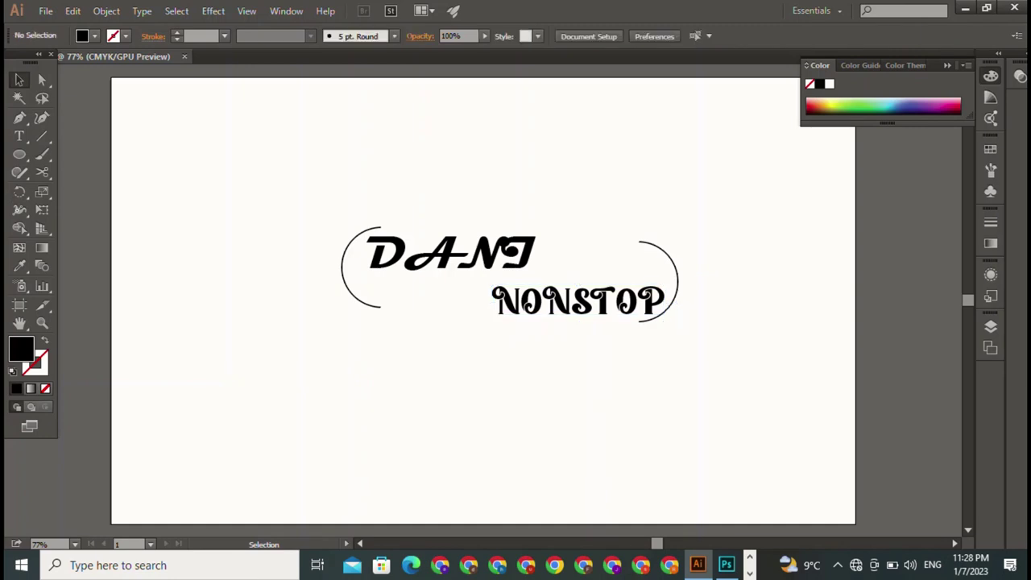
key(p)
Draw straight horizontal lines above DANI and below NONSTOP.
click(464, 219)
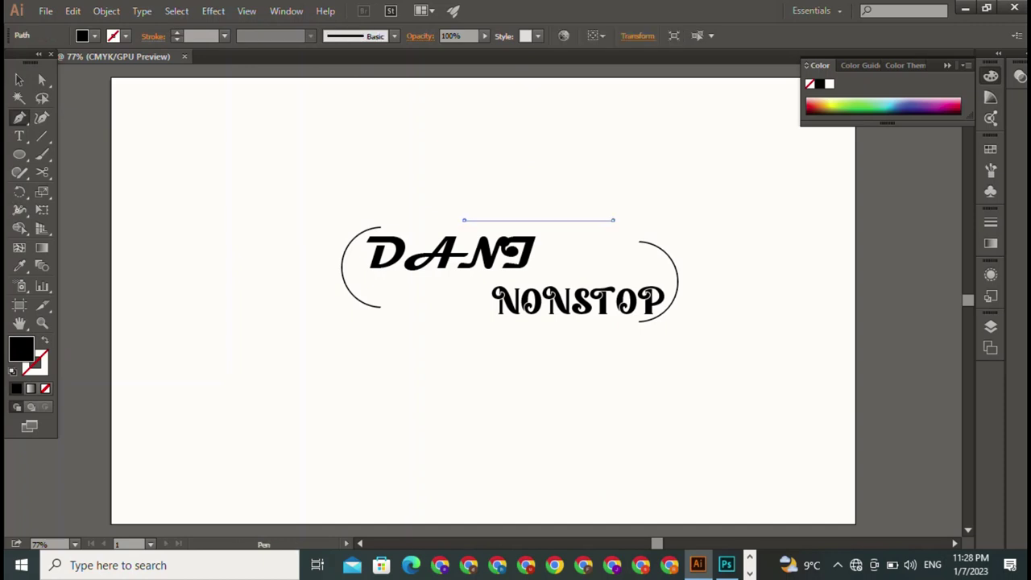
click(613, 220)
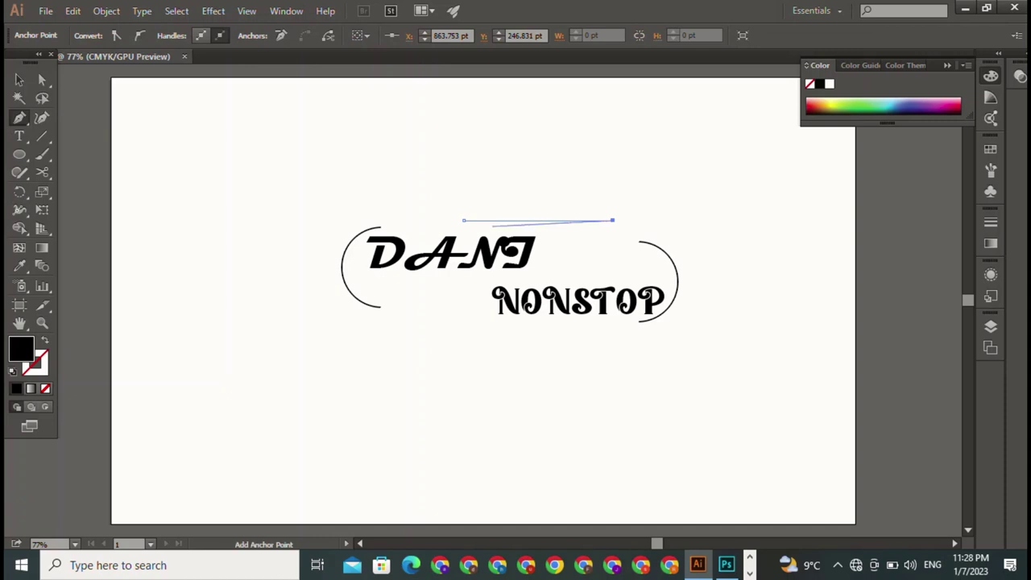
key(Return)
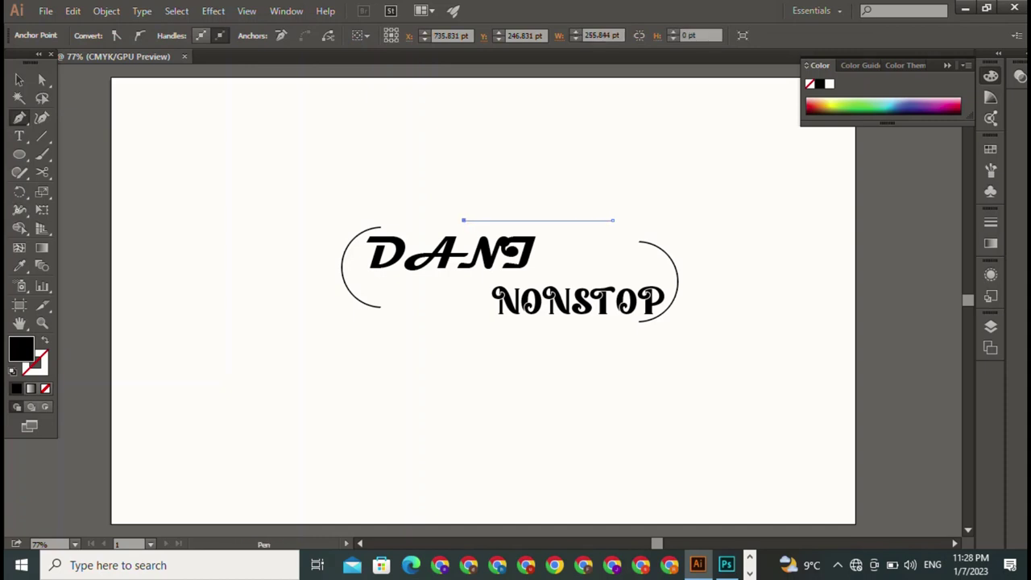
click(428, 327)
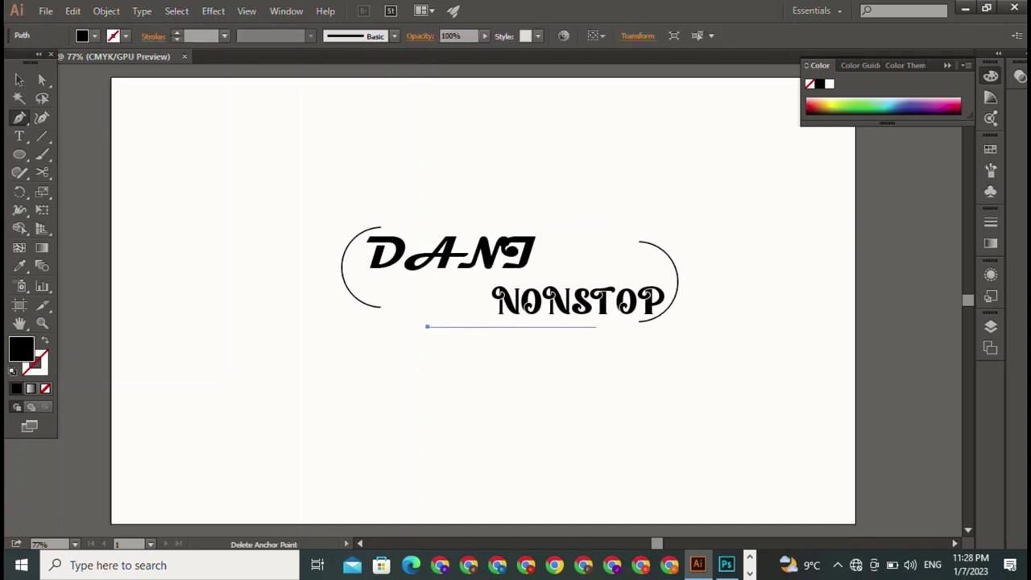
click(607, 327)
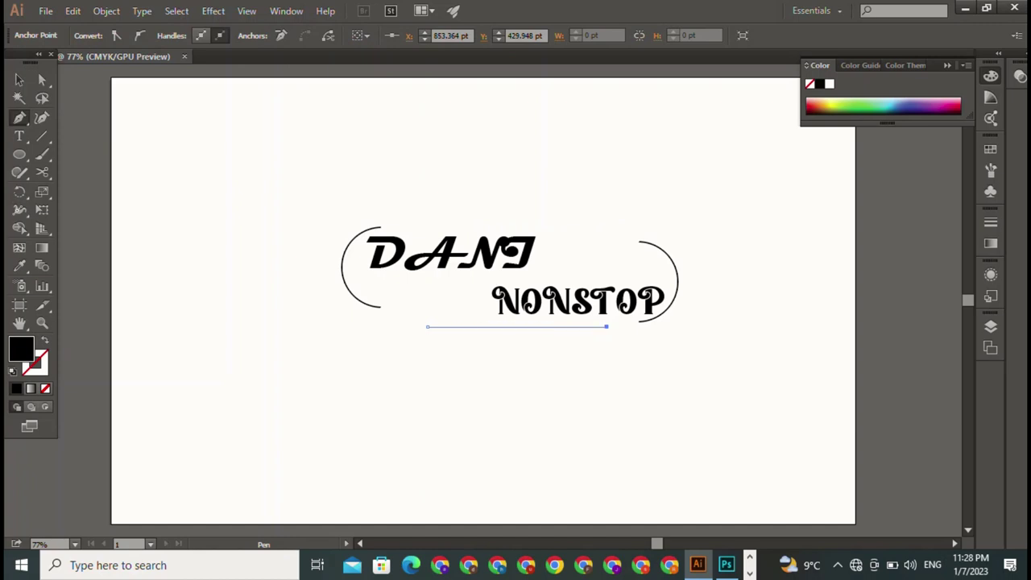
click(428, 326)
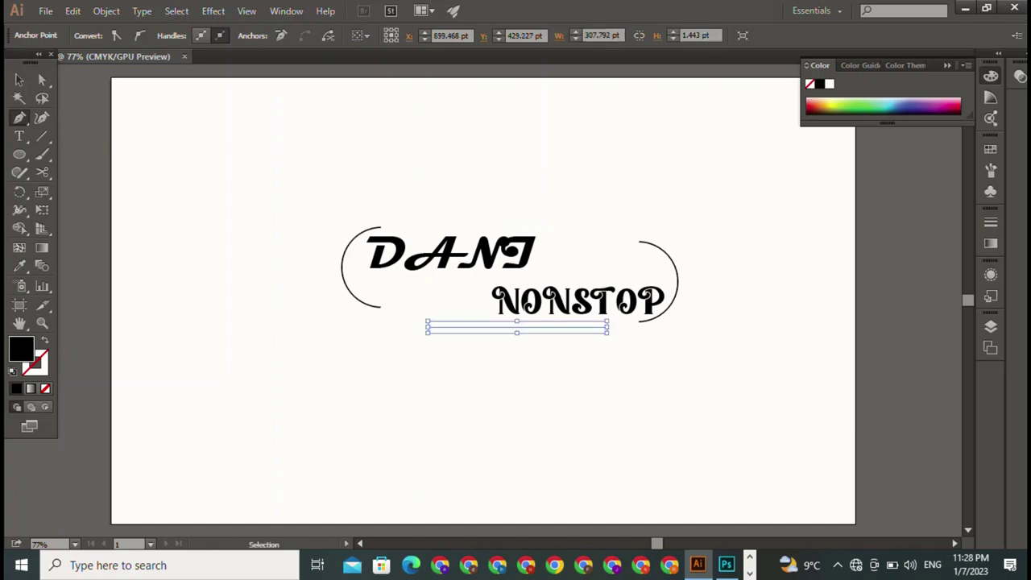
click(607, 326)
click(427, 327)
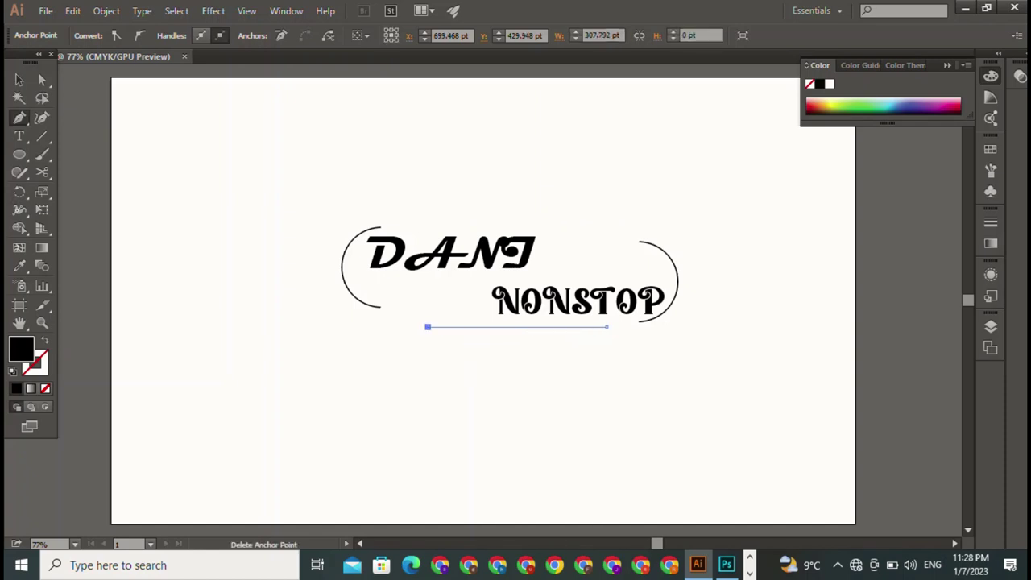
Give the lower line no fill and a black 2 pt stroke.
key(v)
click(427, 336)
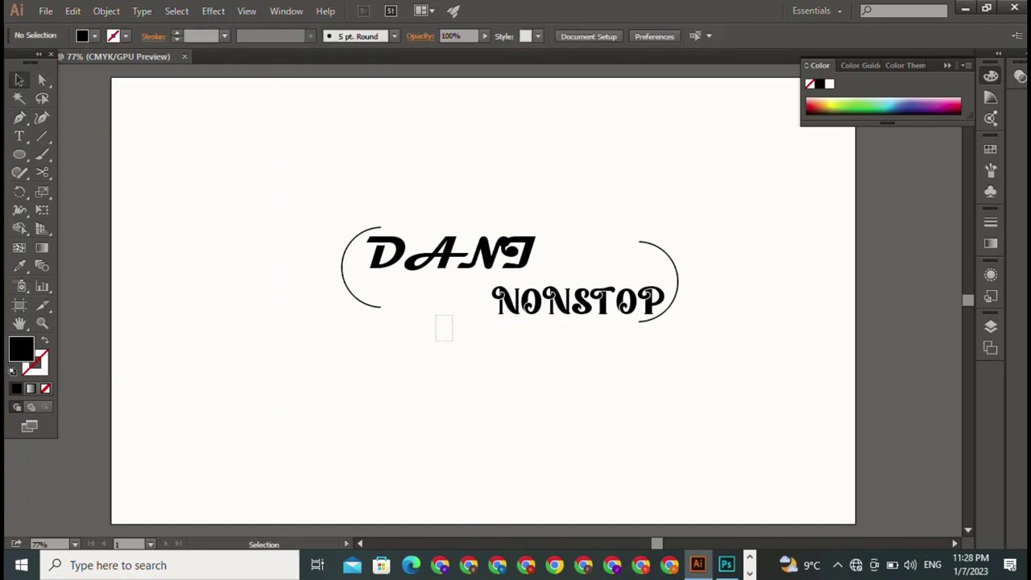
click(440, 327)
click(126, 35)
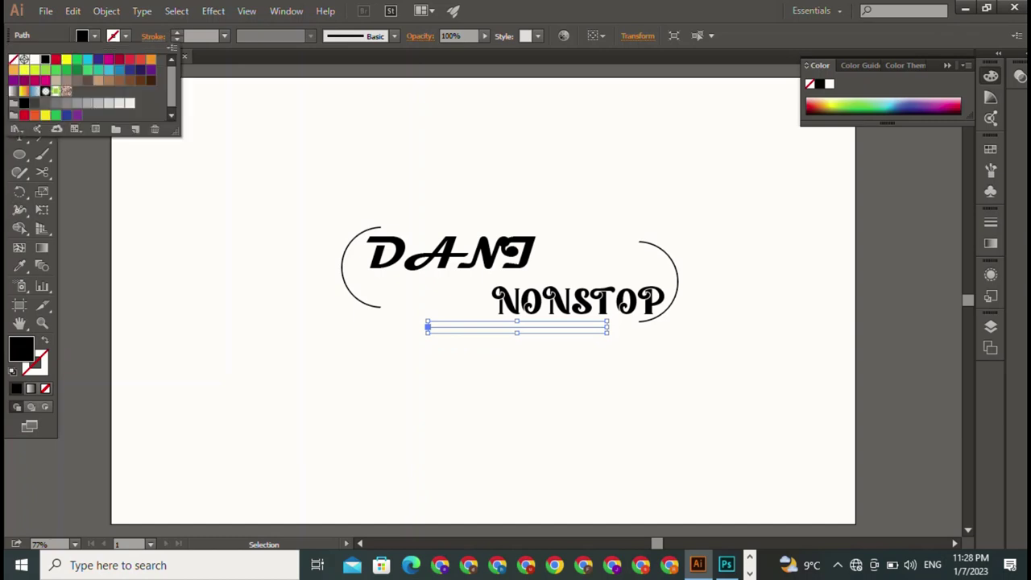
click(13, 58)
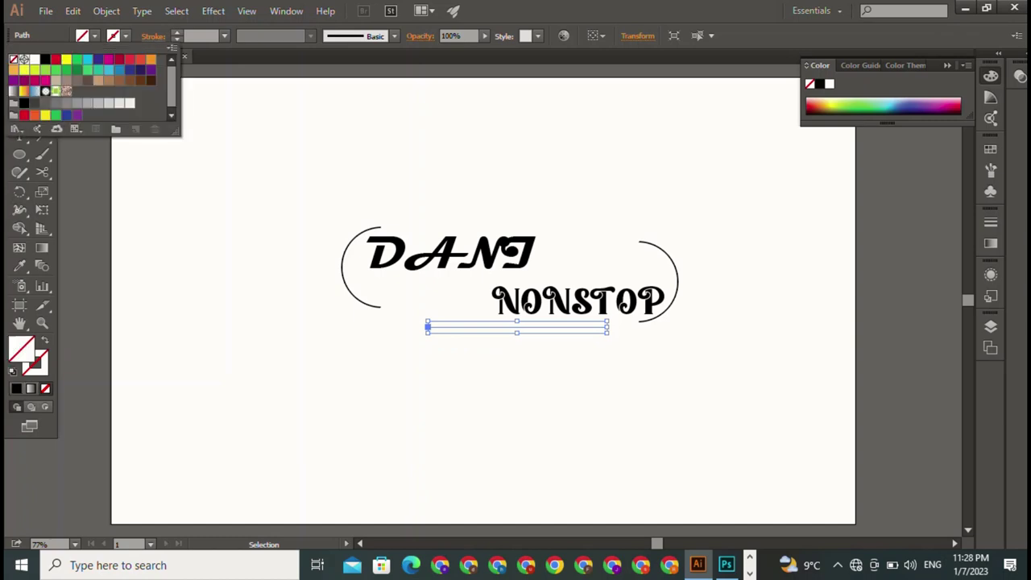
key(Escape)
click(820, 83)
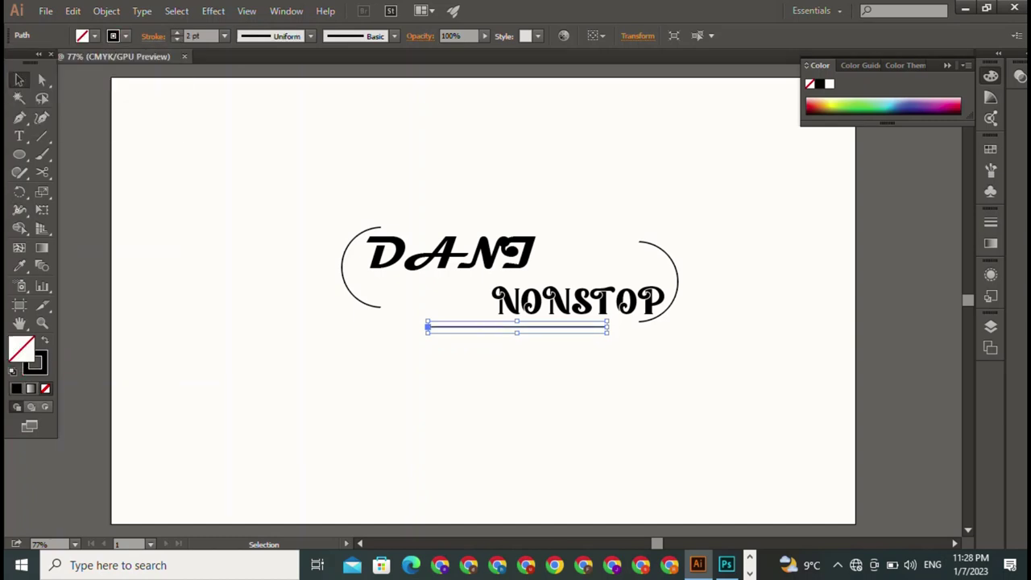
key(ctrl+shift+a)
Give the top line a black 2 pt stroke and no fill.
key(ctrl+v)
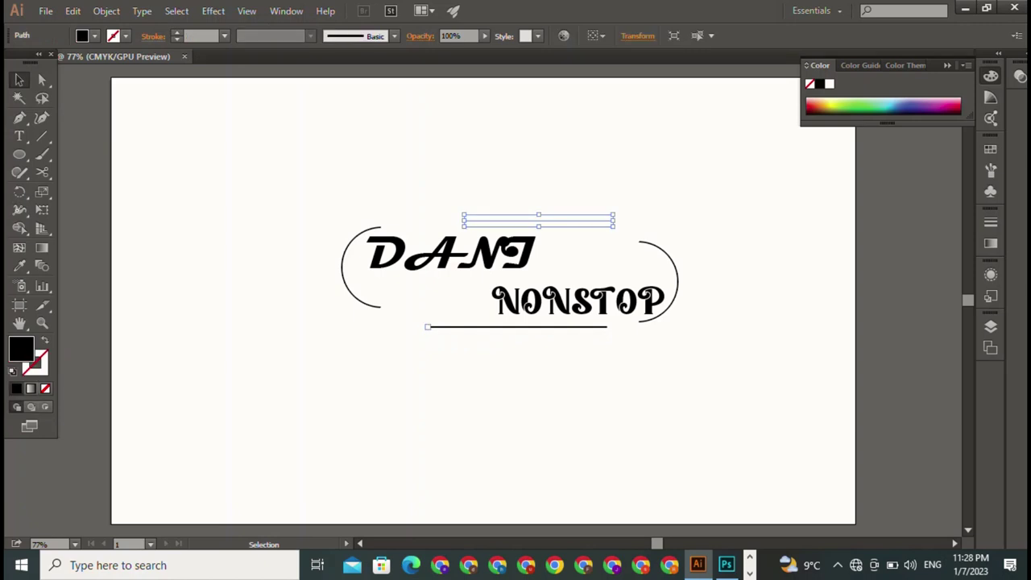
click(820, 84)
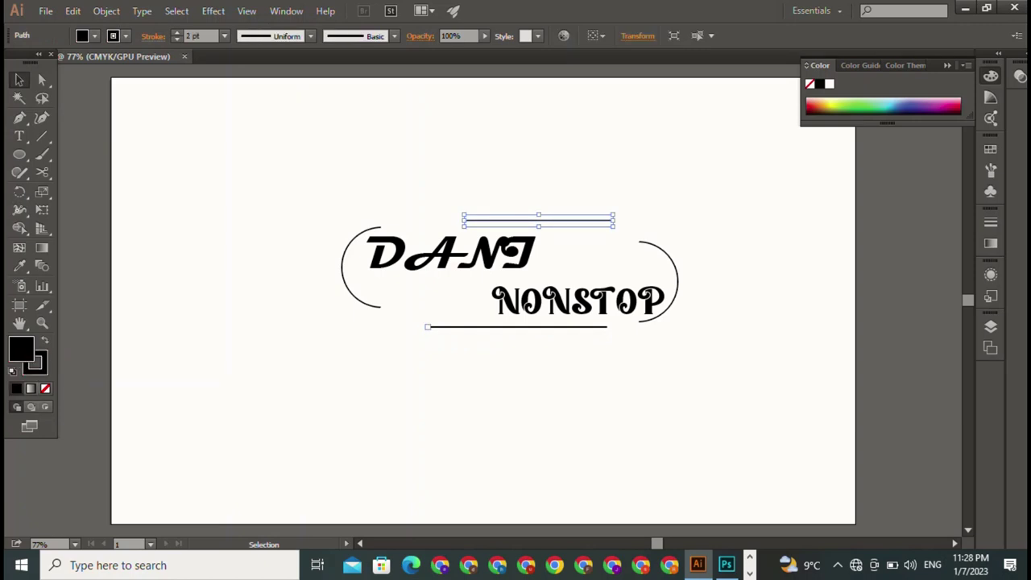
click(94, 35)
click(14, 60)
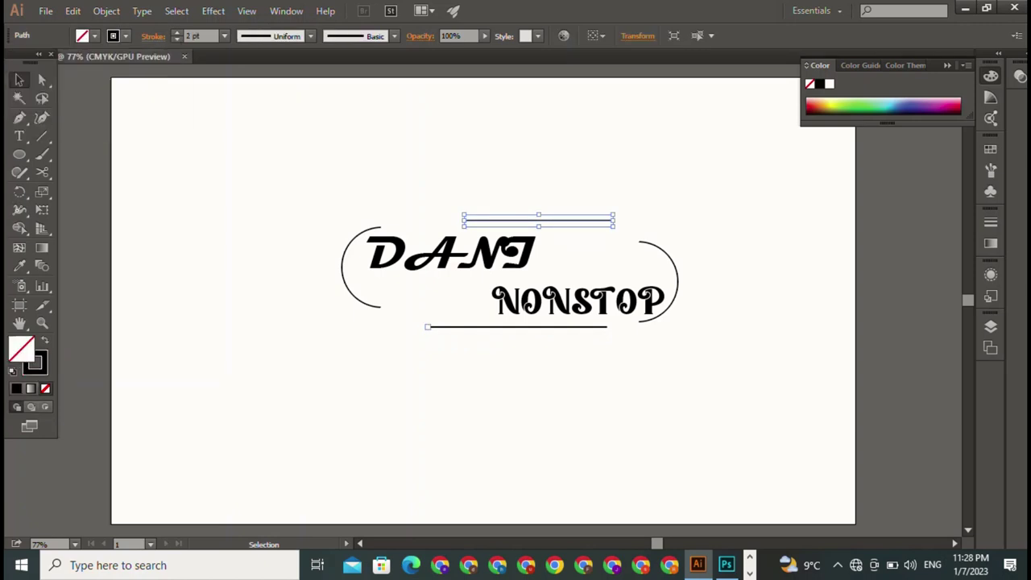
key(ctrl+shift+a)
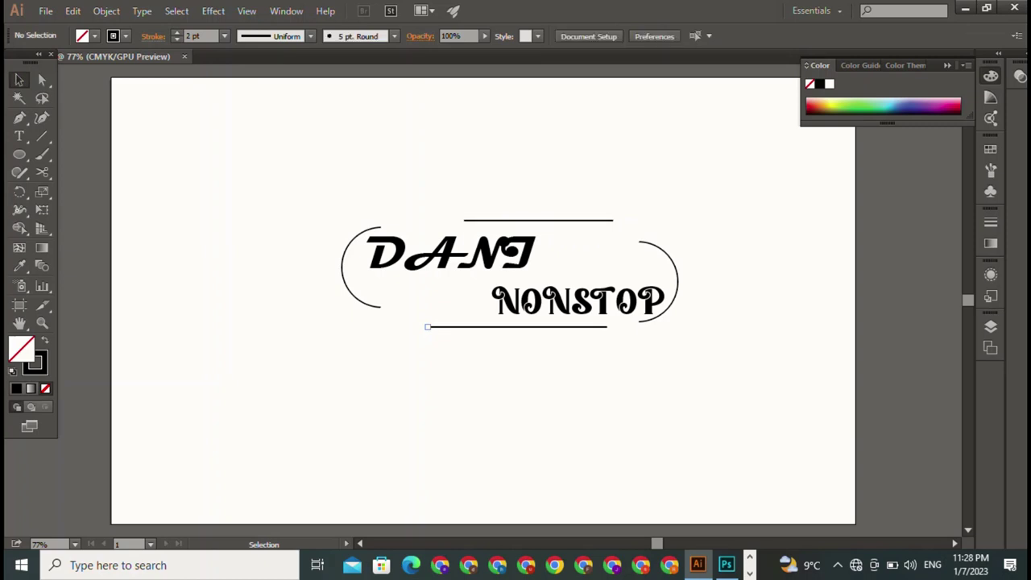